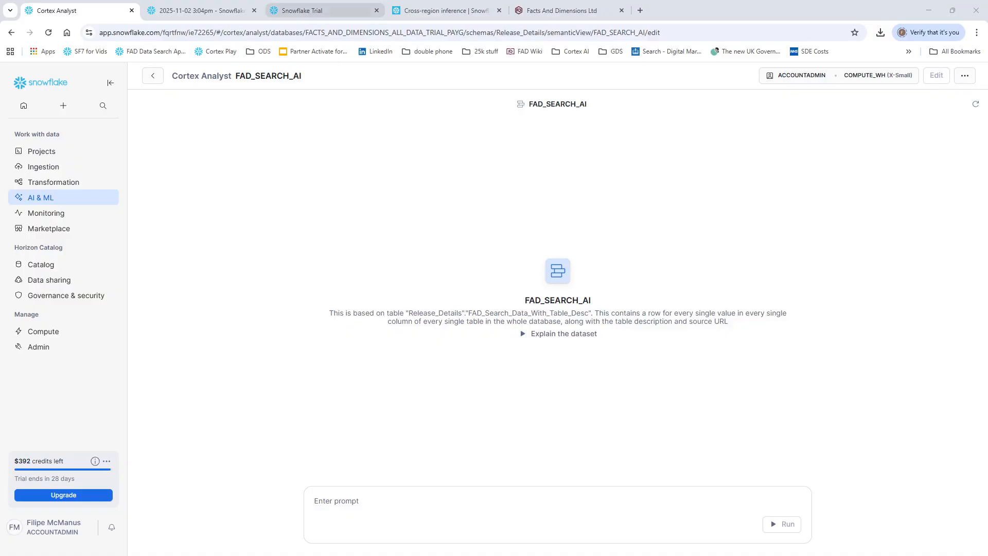
# Step: View the Snowflake trial sign-up page, then open the Facts and Dimensions Marketplace listing from the company's website
pyautogui.click(295, 10)
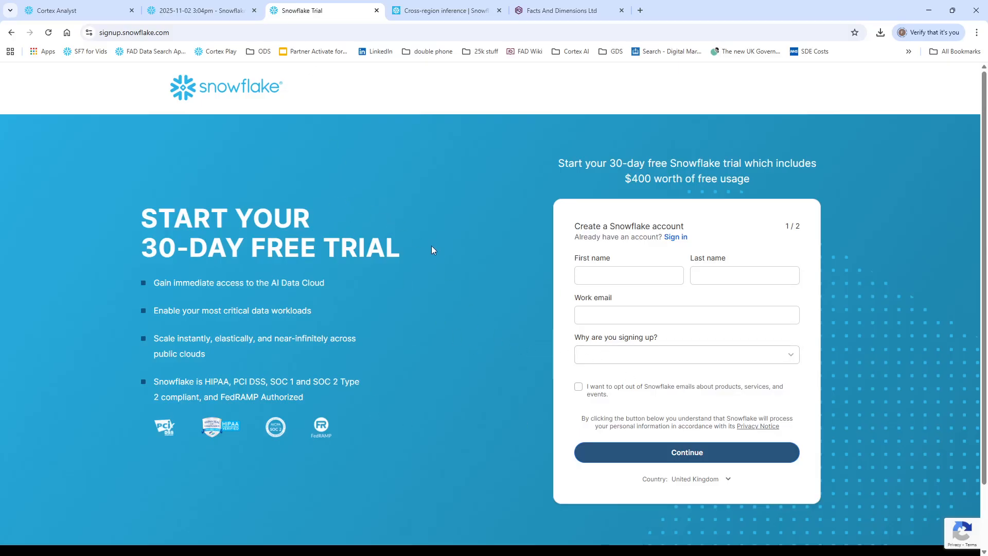
pyautogui.click(539, 14)
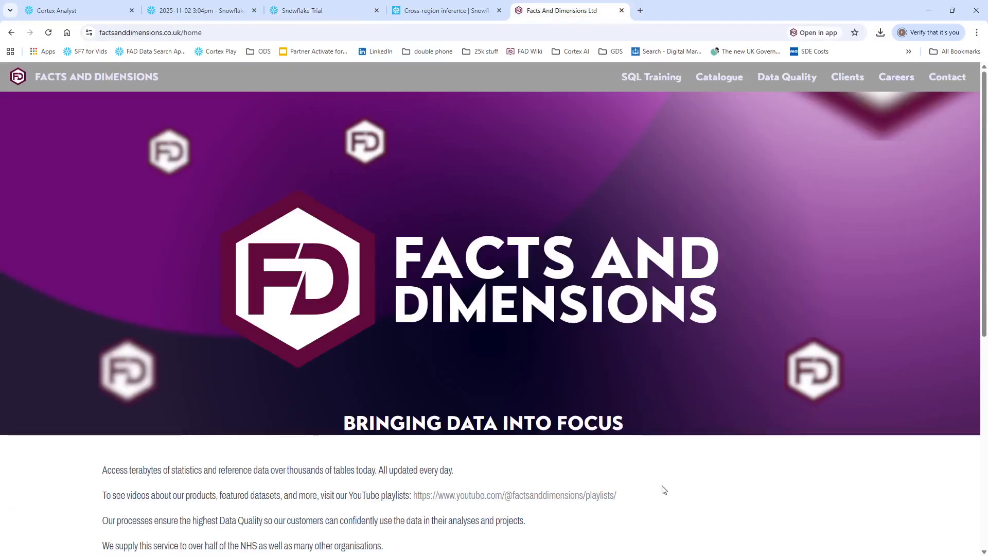
pyautogui.scroll(-8, 662, 479)
pyautogui.click(726, 400)
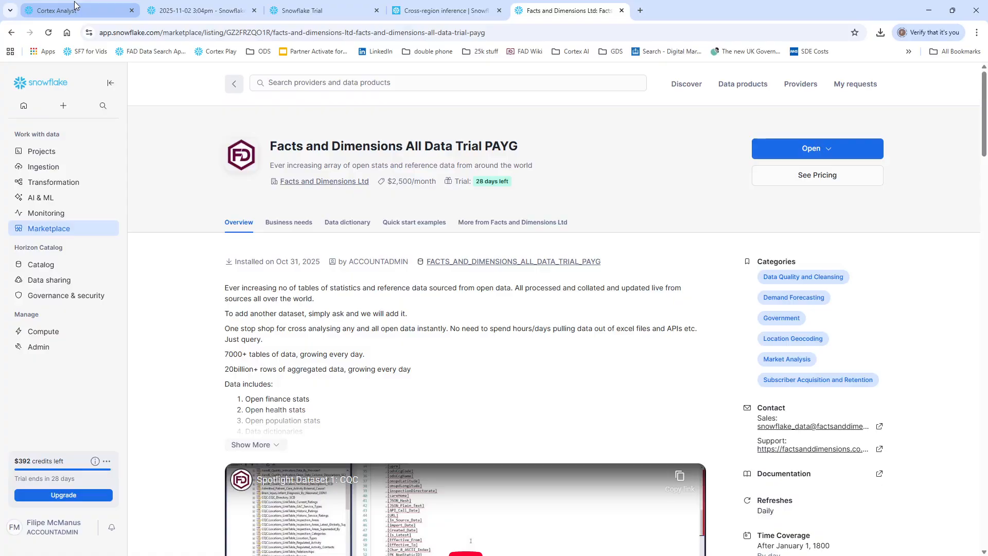
# Step: In the 2025-11-02 3:04pm worksheet, widen the object list, load more schemas and browse those in FACTS_AND_DIMENSIONS_ALL_DATA_ADDL_TCS_REQUIRED
pyautogui.click(173, 8)
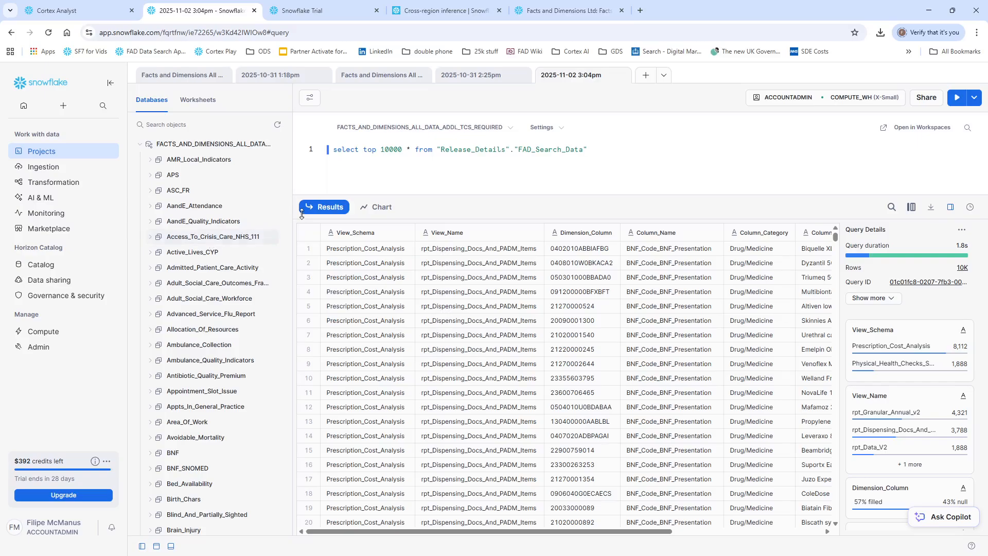
pyautogui.moveTo(294, 210); pyautogui.dragTo(426, 212)
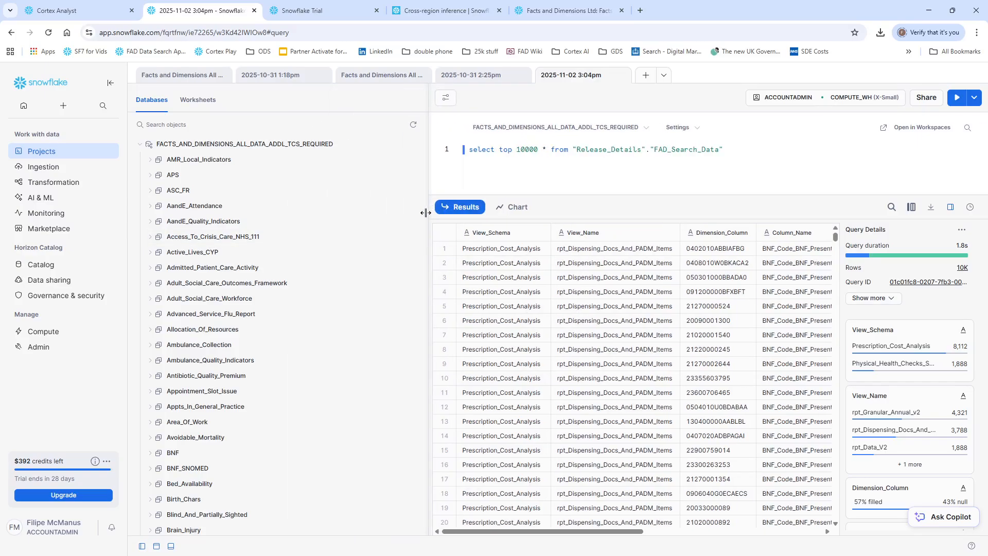
pyautogui.scroll(-10, 249, 292)
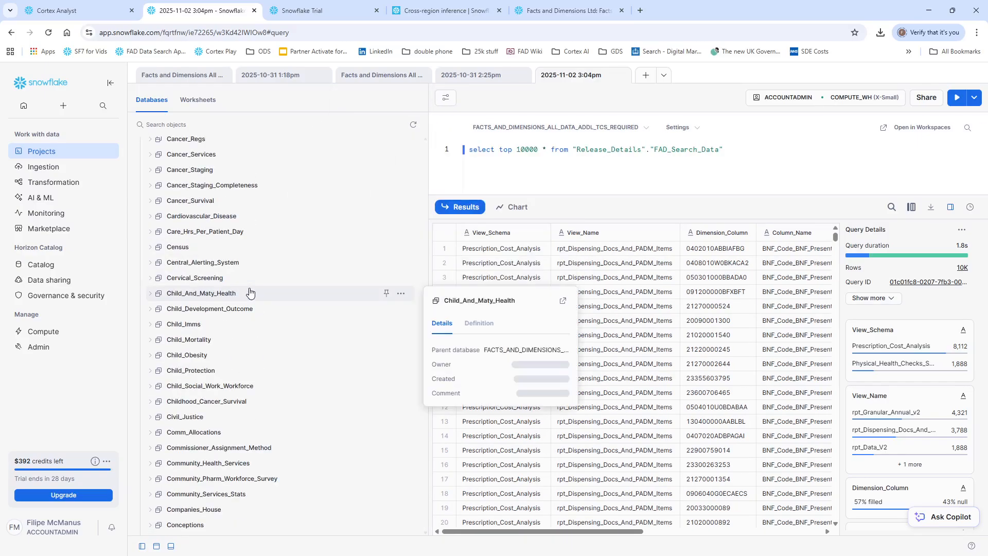
pyautogui.scroll(-15, 250, 292)
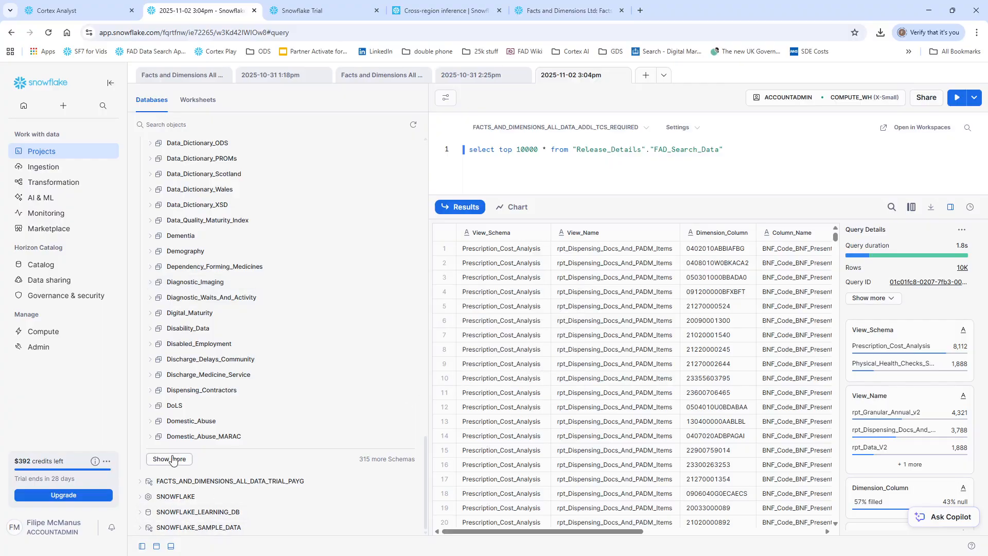
pyautogui.click(173, 459)
pyautogui.scroll(-5, 178, 453)
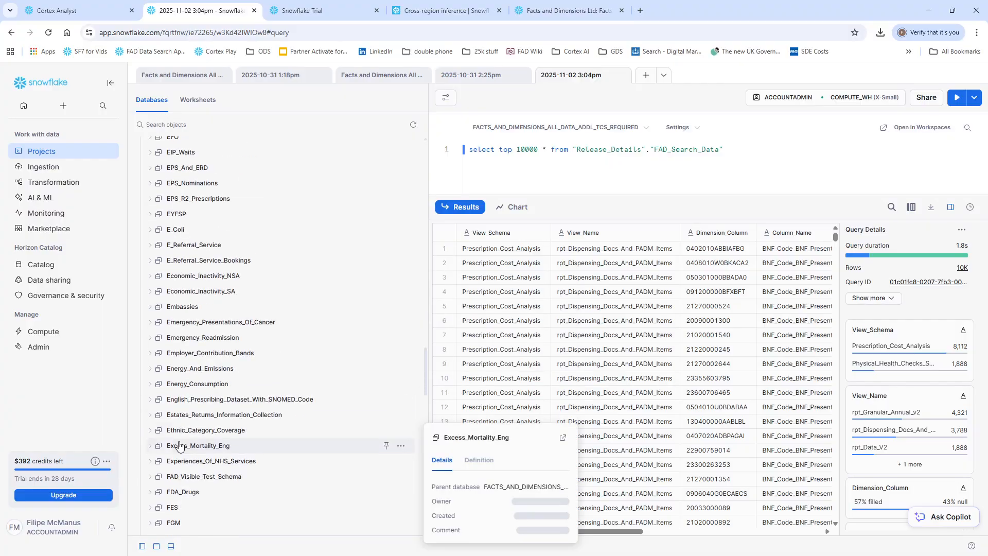
pyautogui.scroll(-5, 179, 446)
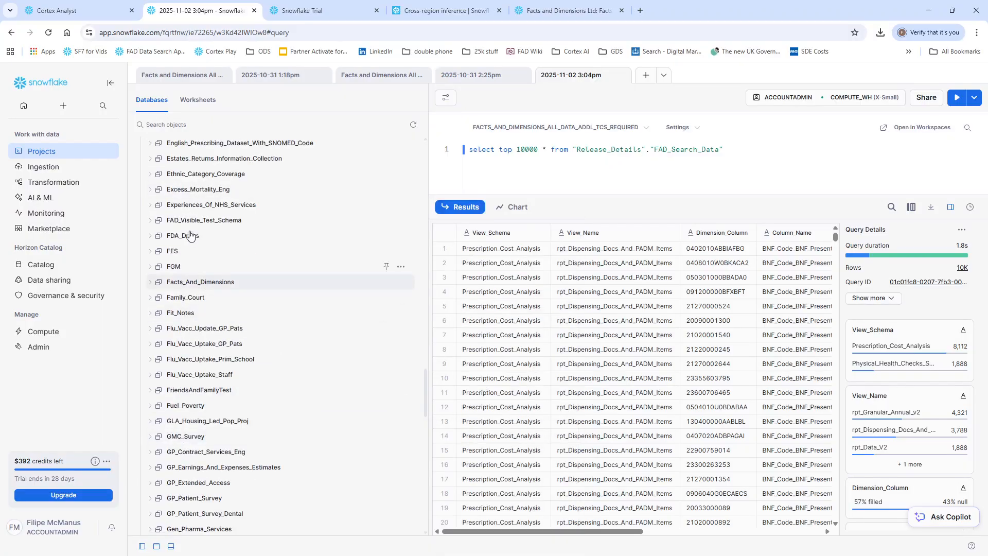
pyautogui.moveTo(191, 287)
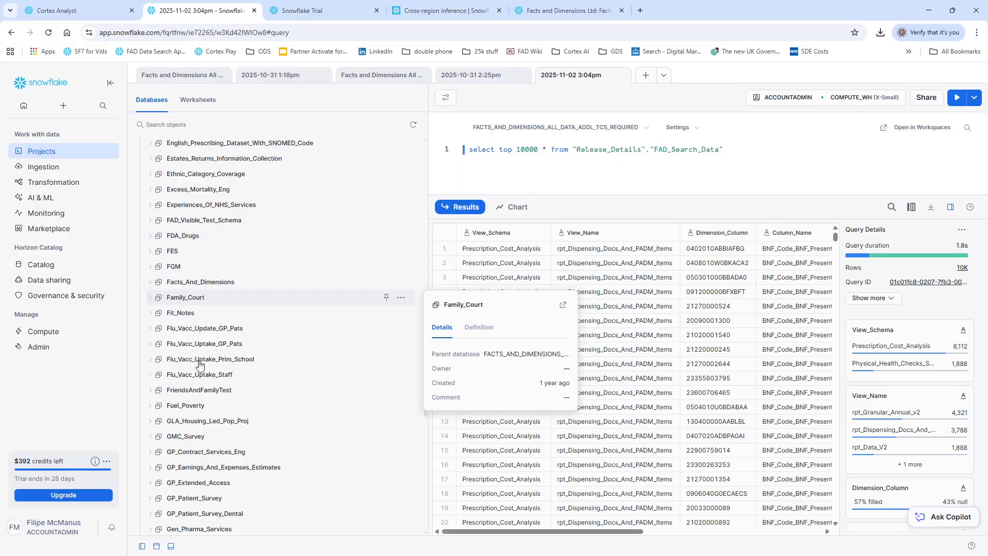
pyautogui.moveTo(211, 395)
pyautogui.scroll(-6, 211, 397)
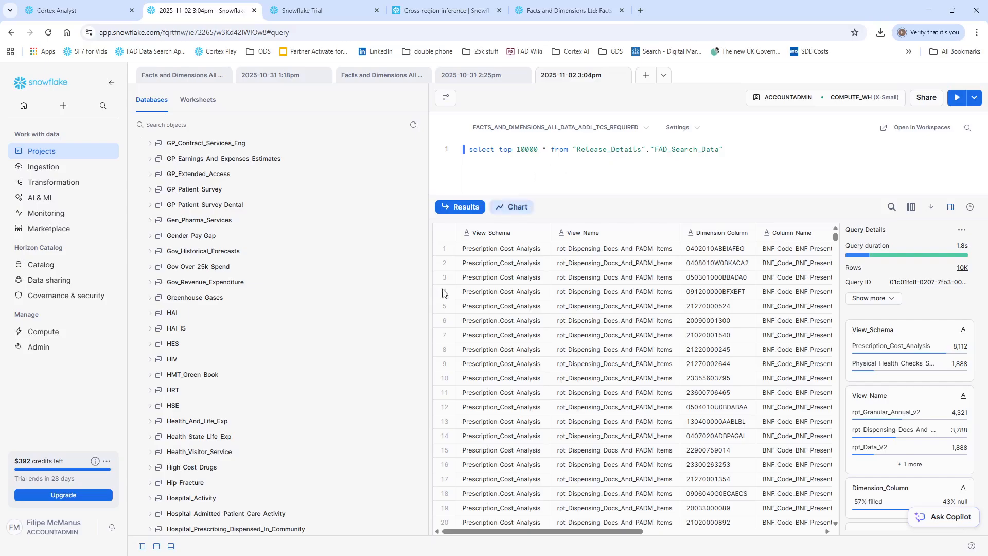
pyautogui.moveTo(166, 321)
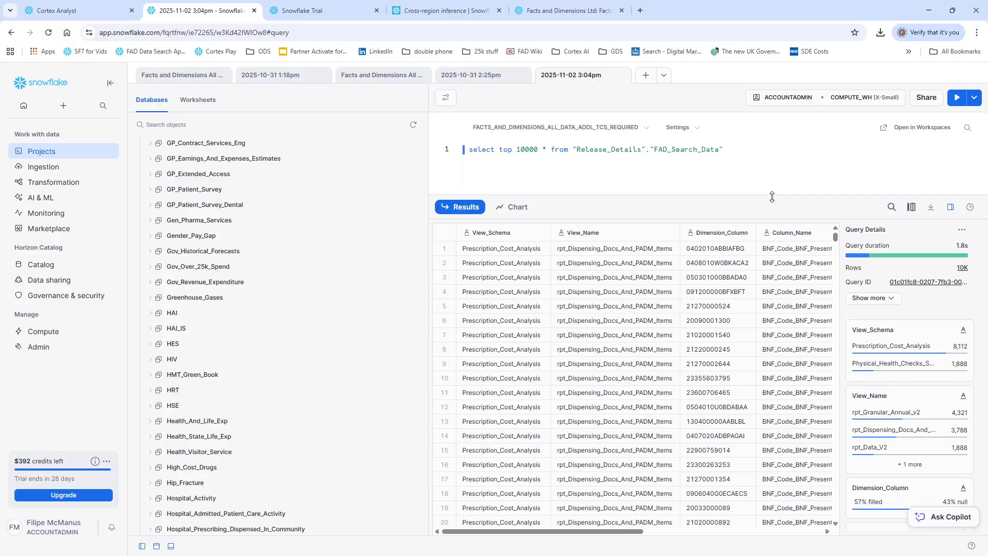
# Step: Add a second query below the existing one: select * from "Release_Details"."All_Available_Tables"
pyautogui.write('select * fr')
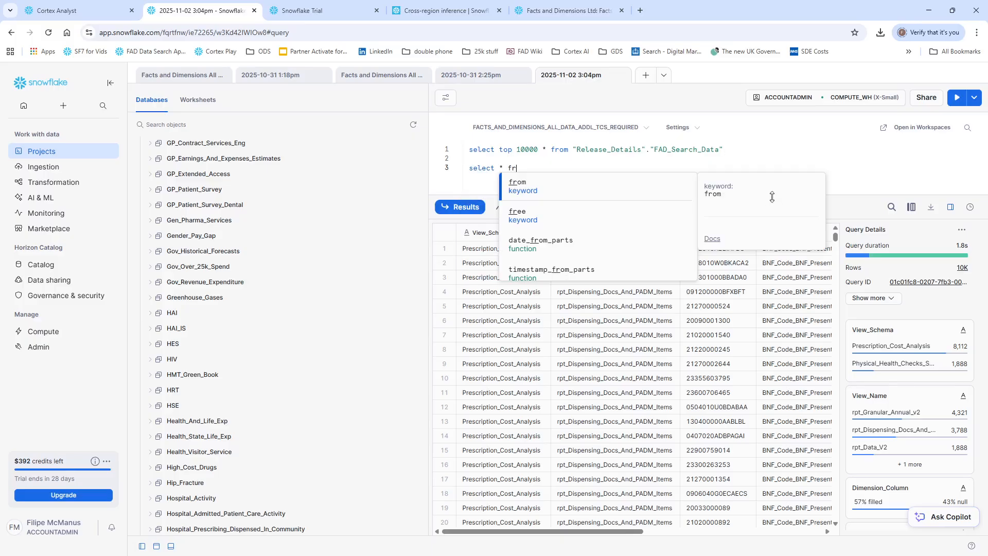
pyautogui.write('om re')
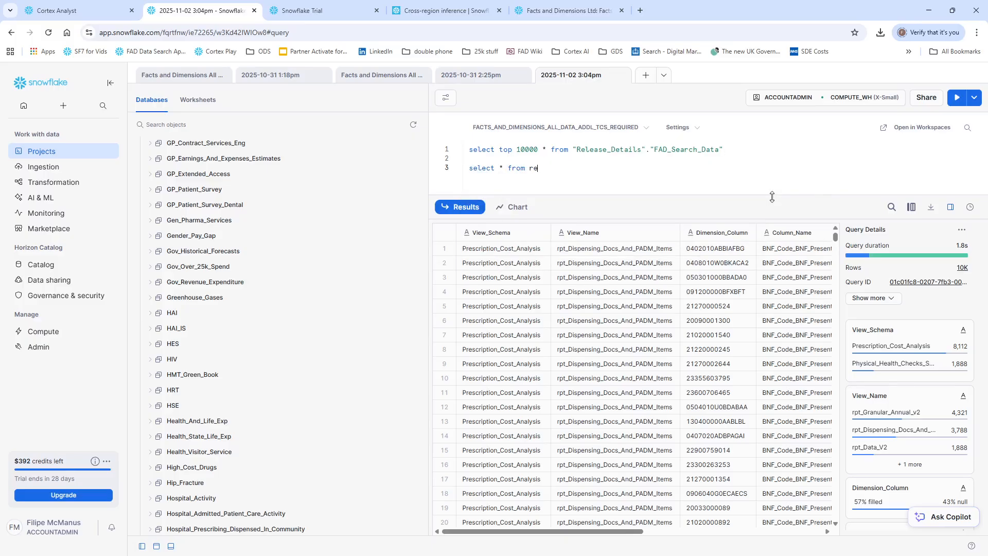
pyautogui.write('lease_de')
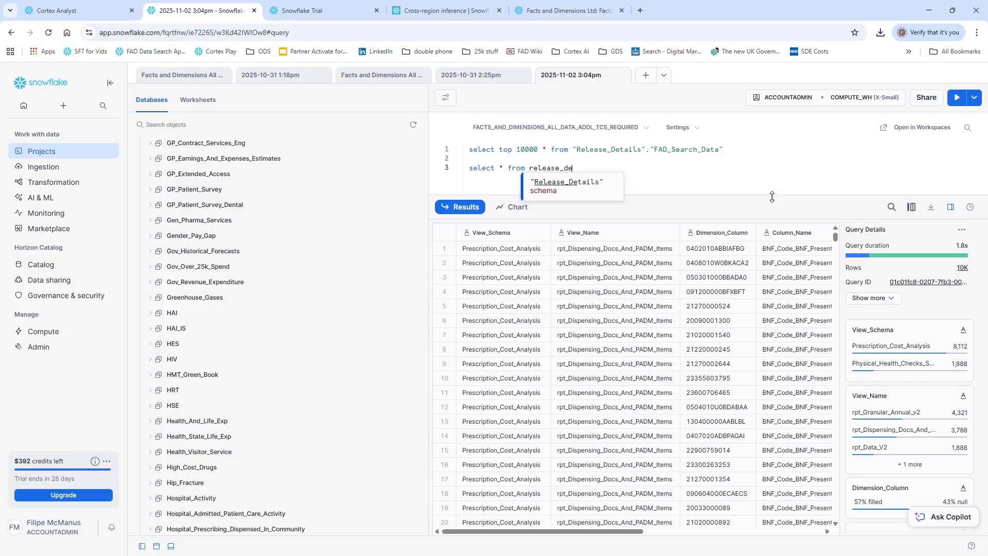
pyautogui.press('Tab')
pyautogui.write('.al')
pyautogui.press('Tab')
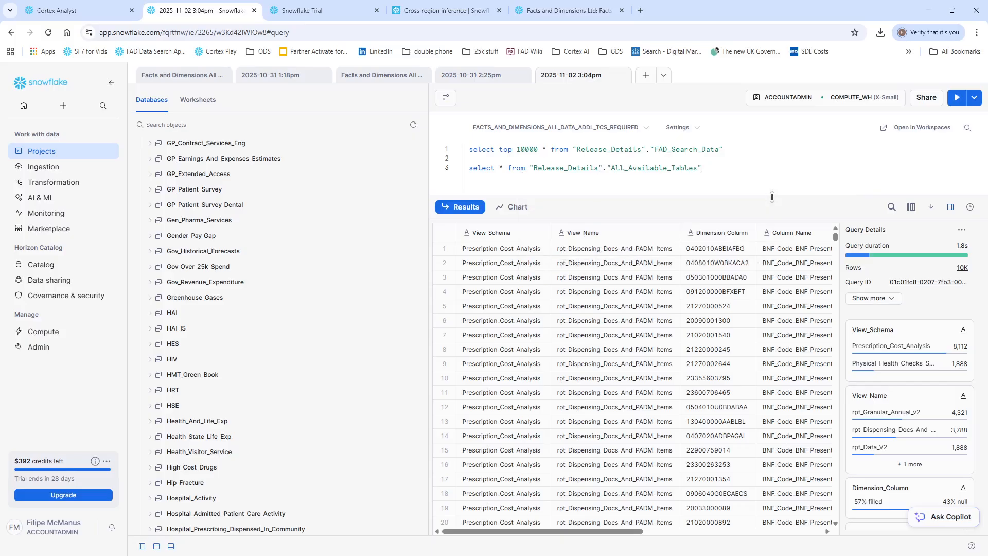
# Step: Filter the new query with where "Table_Schema" = 'HAI' and run it
pyautogui.write('here table_s')
pyautogui.press('Tab')
pyautogui.write("= 'HAI'")
pyautogui.hotkey('ctrl', 'Return')
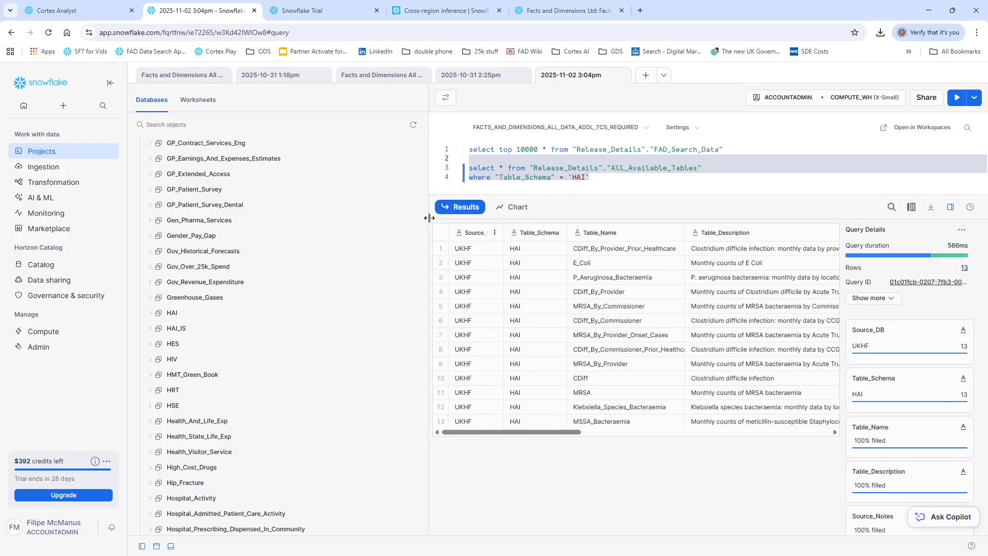
# Step: Narrow the object list, fit the Table_Description column to its text and inspect the HAI table names and descriptions, enlarging the query editor
pyautogui.moveTo(392, 216); pyautogui.dragTo(271, 236)
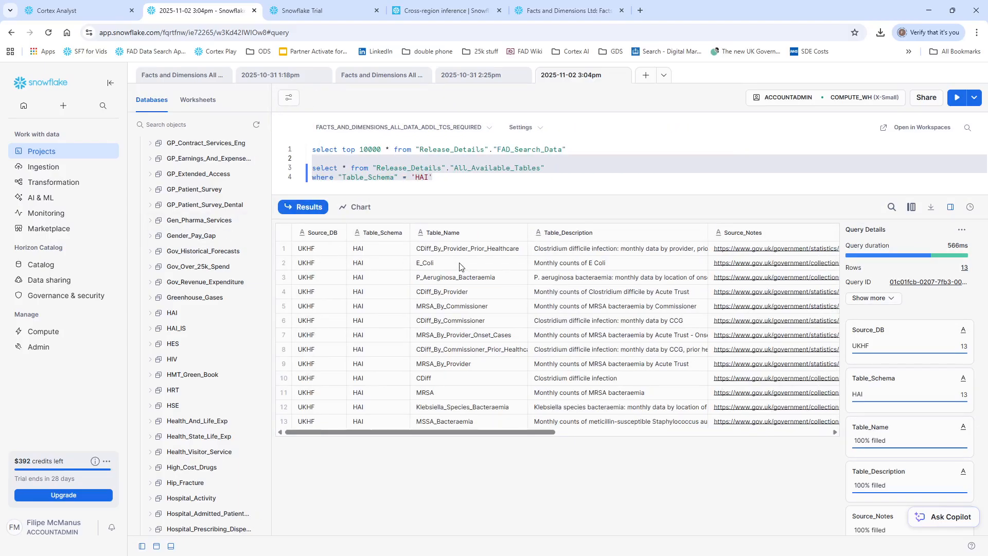
pyautogui.click(369, 254)
pyautogui.click(448, 252)
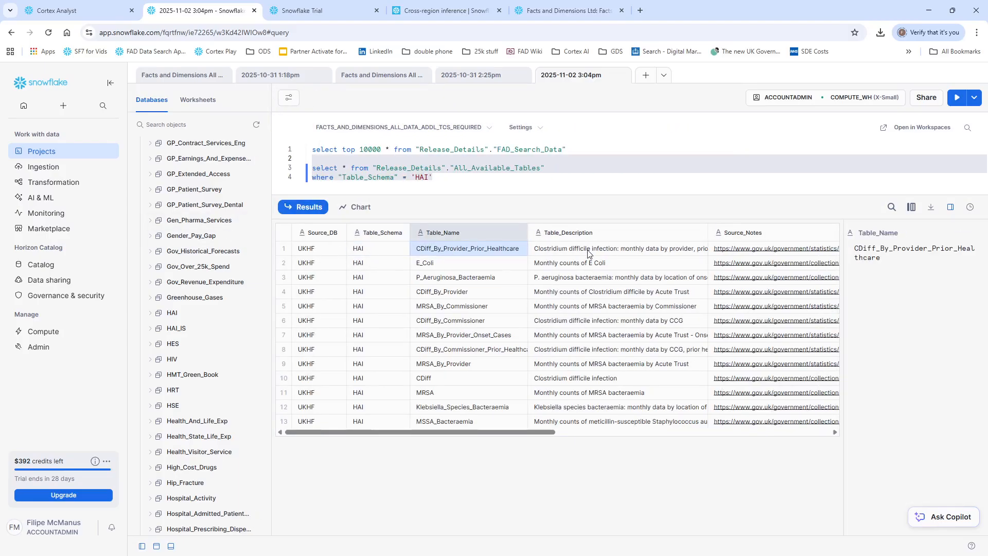
pyautogui.click(587, 253)
pyautogui.doubleClick(707, 232)
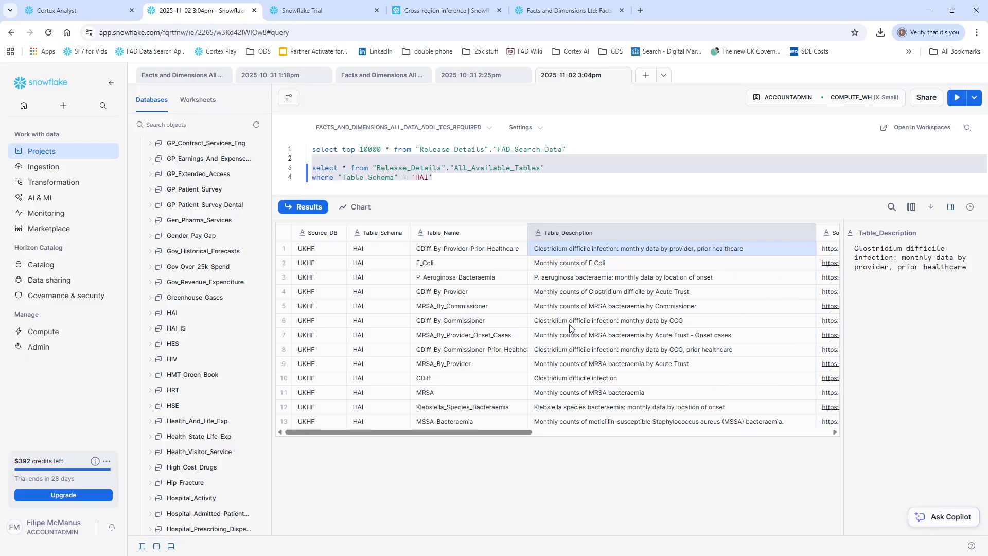
pyautogui.moveTo(492, 199); pyautogui.dragTo(493, 257)
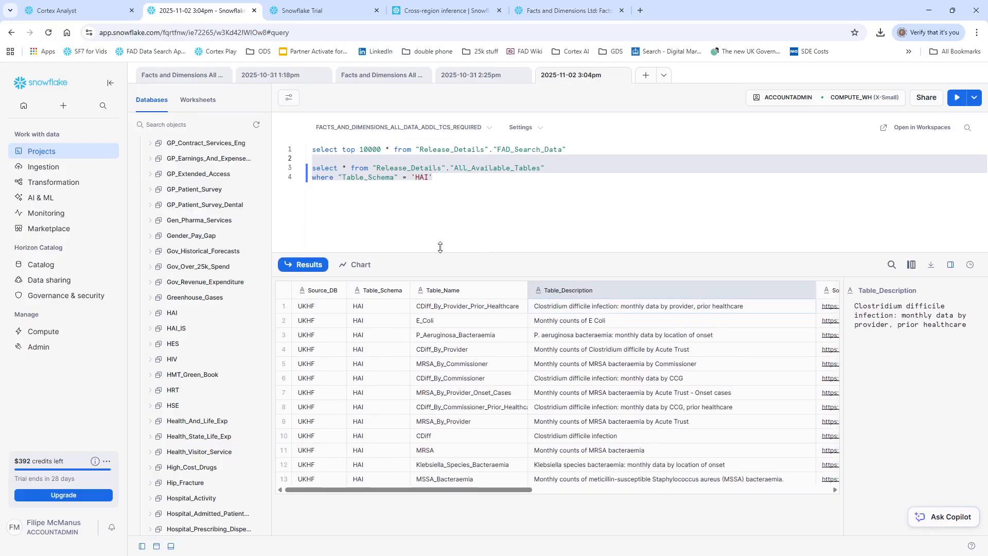
# Step: Load more schemas, find Public_Health_Outcomes_Framework and expand its views, widening the object list to read the full names
pyautogui.scroll(-10, 230, 429)
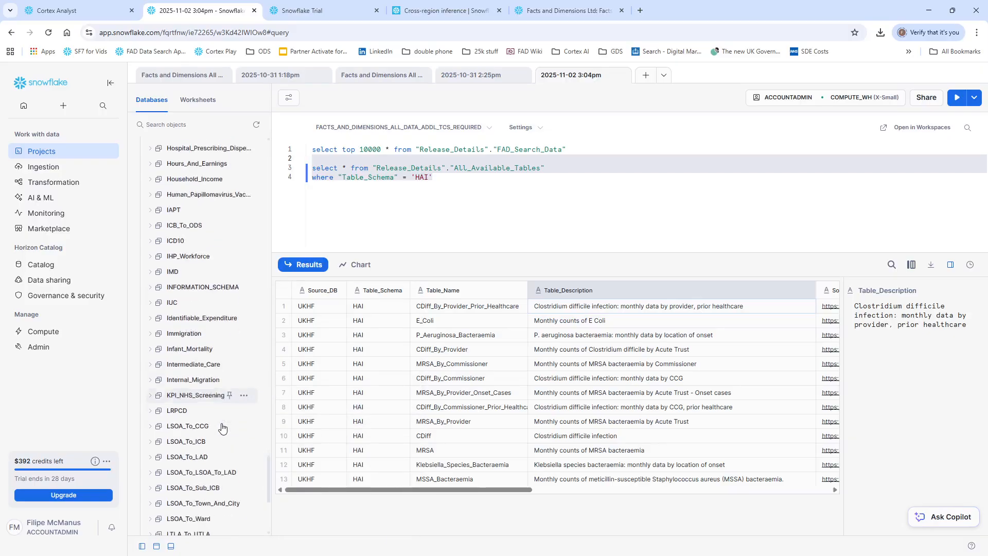
pyautogui.click(169, 459)
pyautogui.scroll(-20, 185, 411)
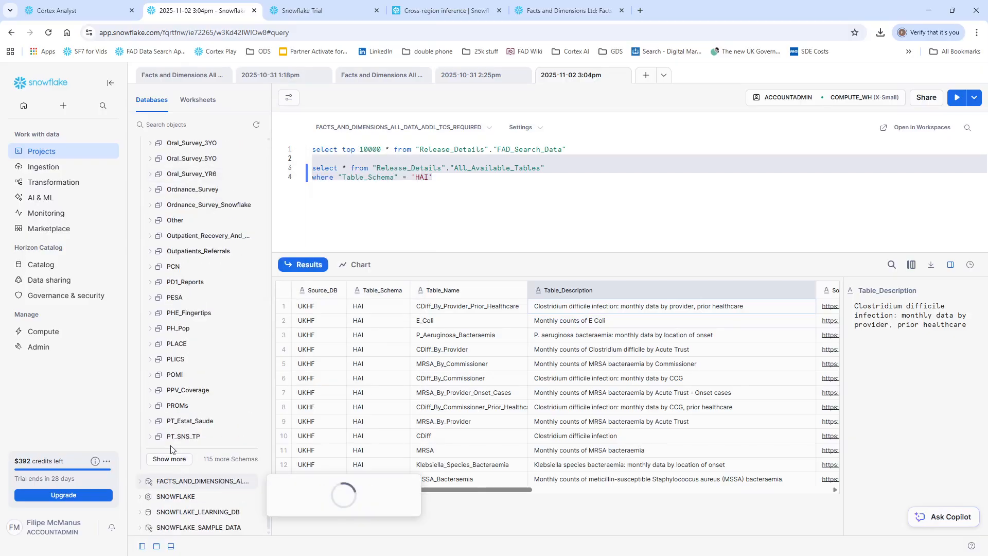
pyautogui.click(170, 460)
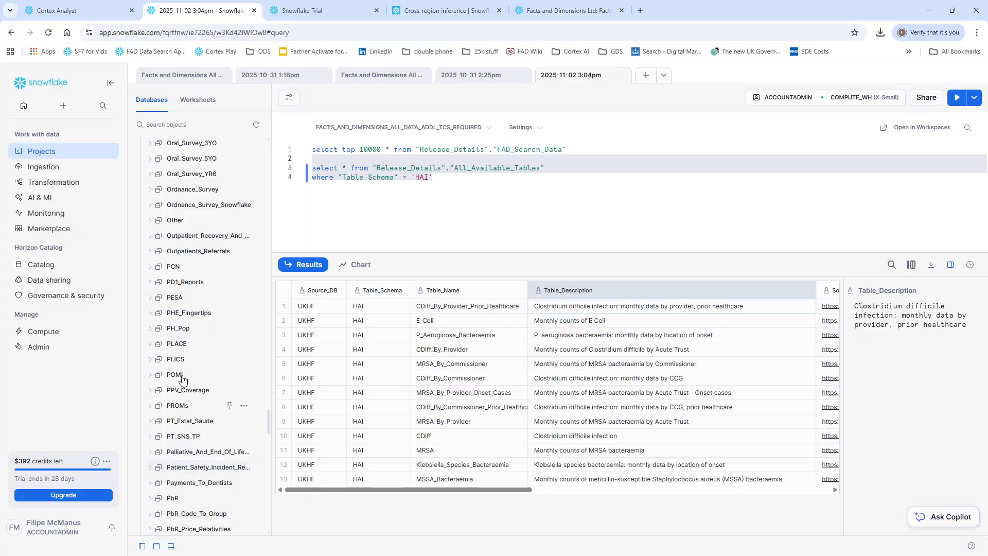
pyautogui.scroll(-5, 178, 476)
pyautogui.scroll(-6, 182, 480)
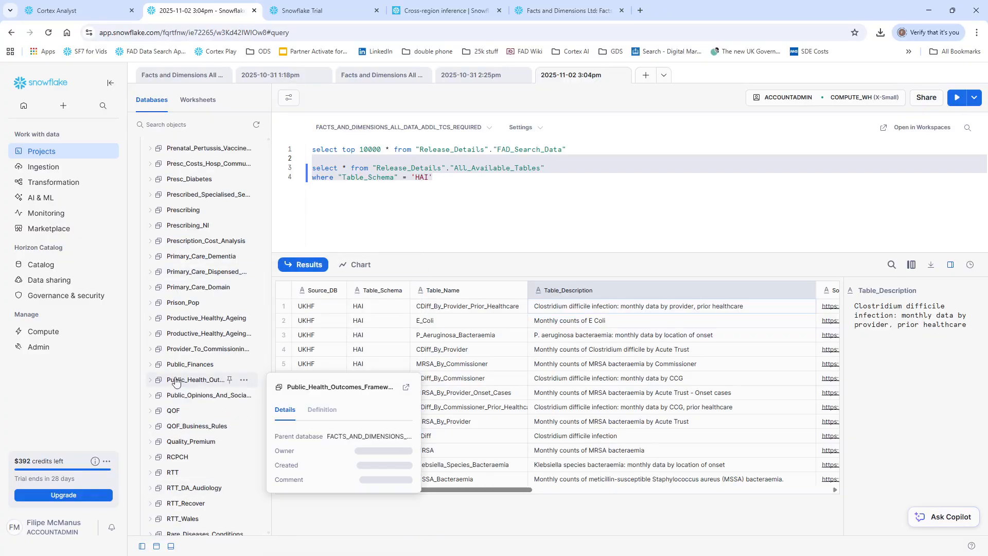
pyautogui.click(151, 380)
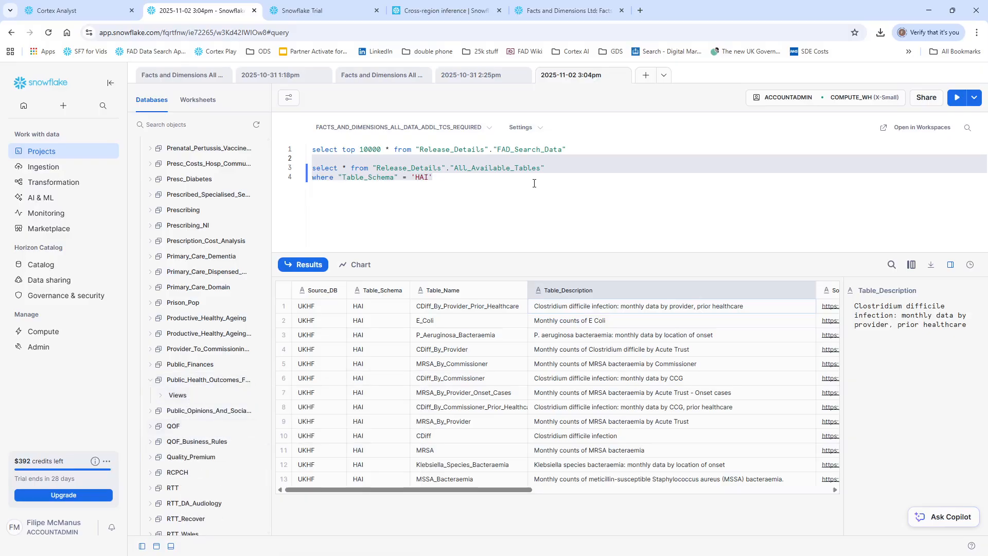
pyautogui.click(162, 401)
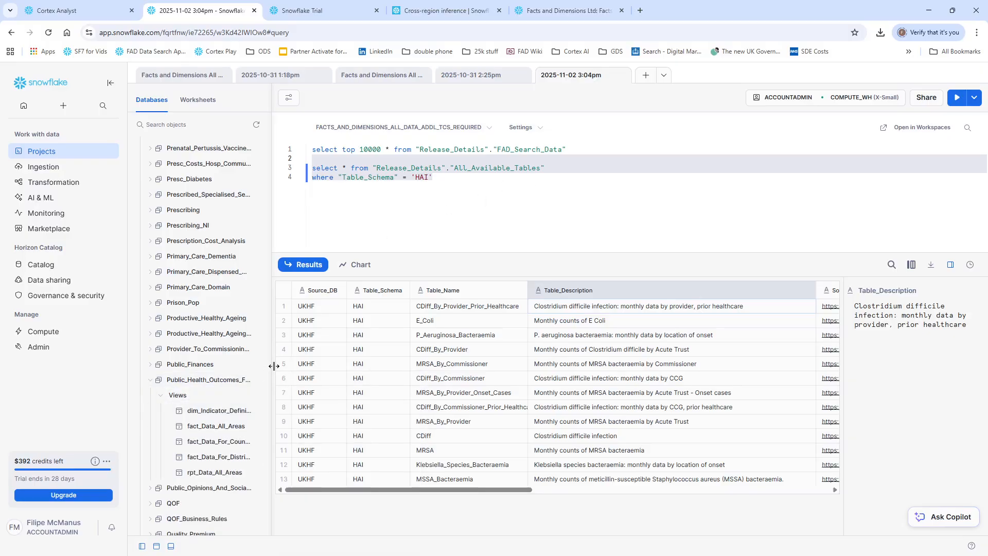
pyautogui.moveTo(271, 366); pyautogui.dragTo(428, 367)
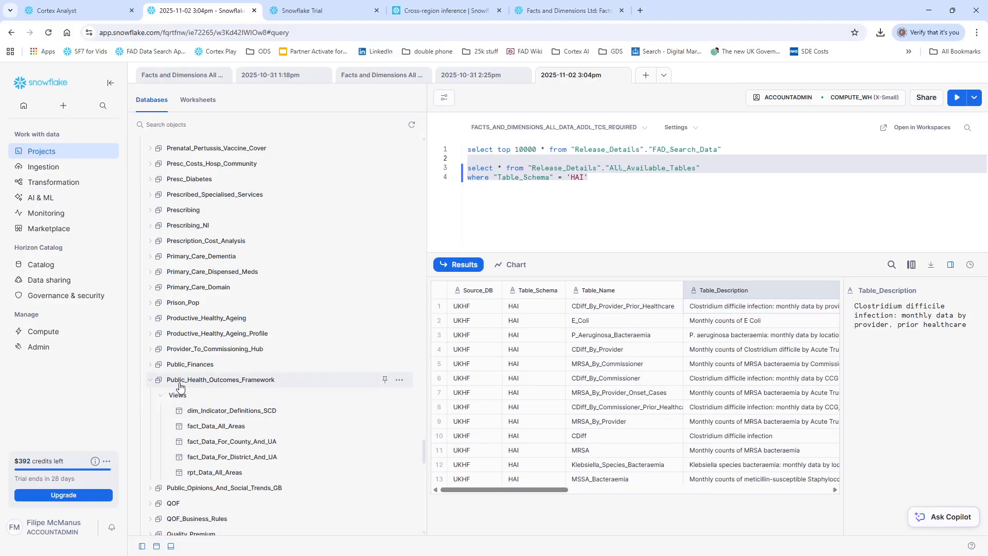
pyautogui.moveTo(179, 387)
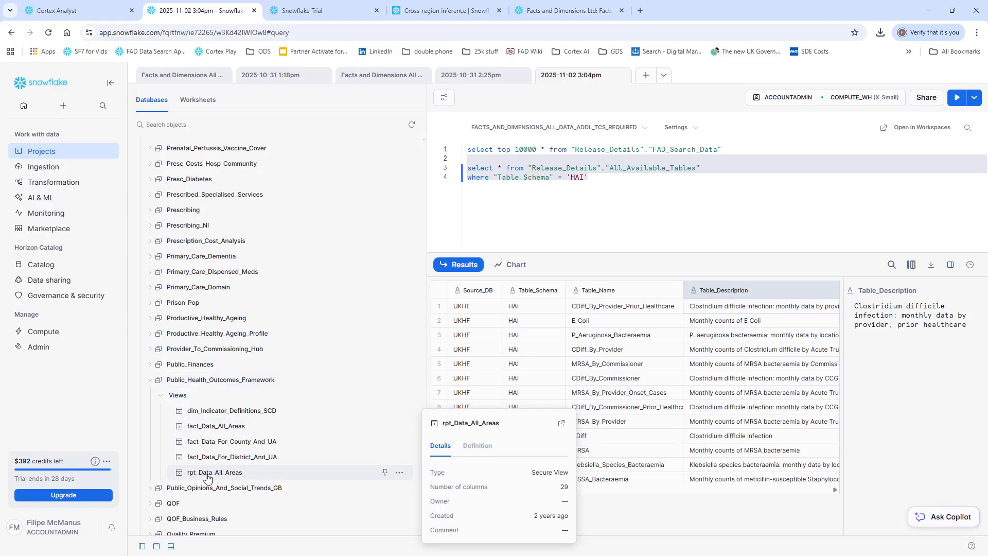
# Step: Change the Table_Schema filter value to 'Public_Health_Outcomes_Framework' and rerun the query
pyautogui.doubleClick(577, 177)
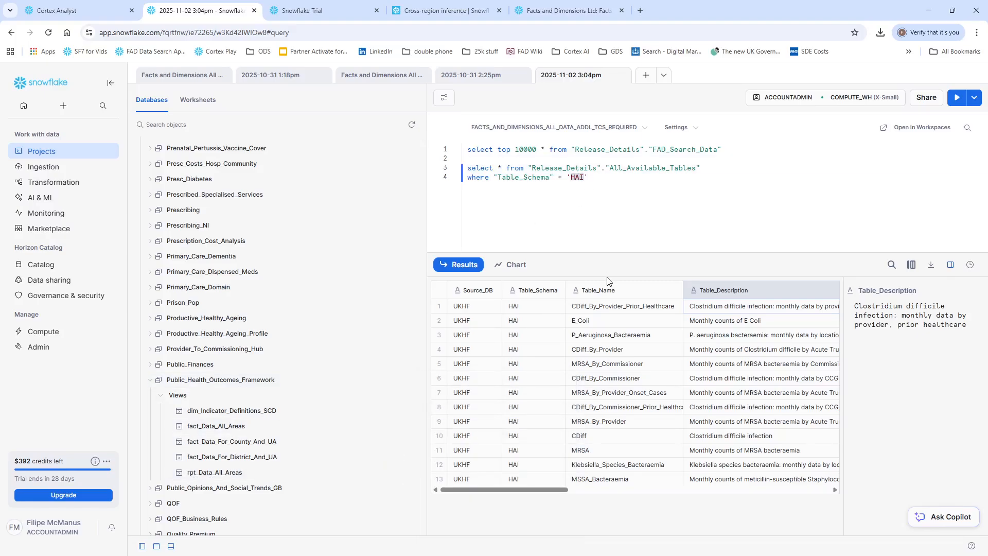
pyautogui.write('Public')
pyautogui.write('_Healt')
pyautogui.write('h_Outcome')
pyautogui.write('s_Framework')
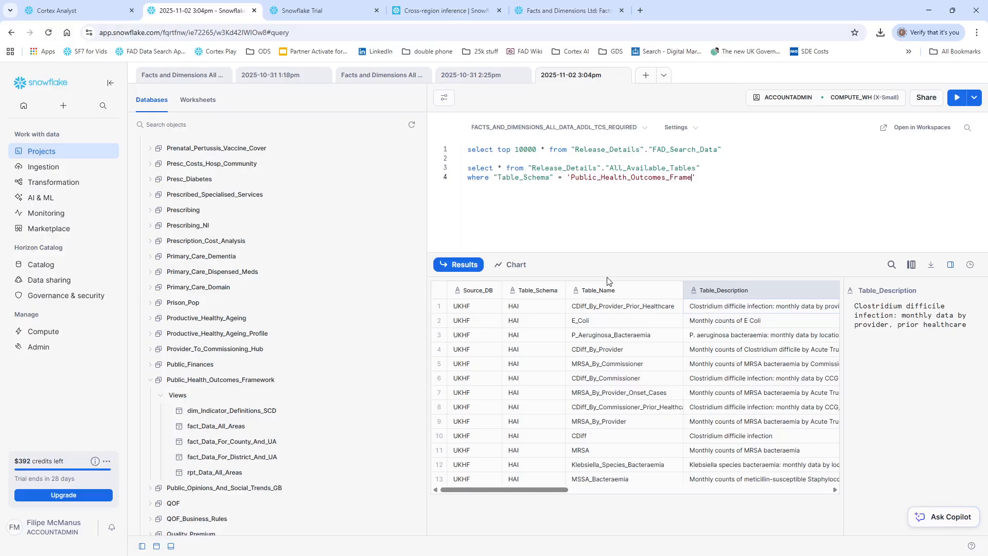
pyautogui.hotkey('ctrl', 'Return')
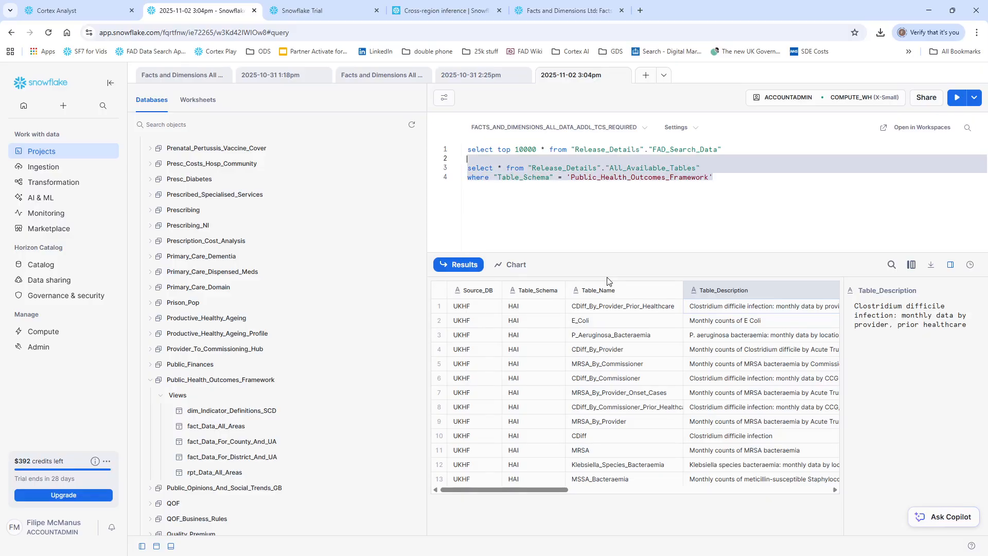
# Step: Collapse the object list and inspect the schema and table names in the Public_Health_Outcomes_Framework results
pyautogui.moveTo(428, 287); pyautogui.dragTo(230, 292)
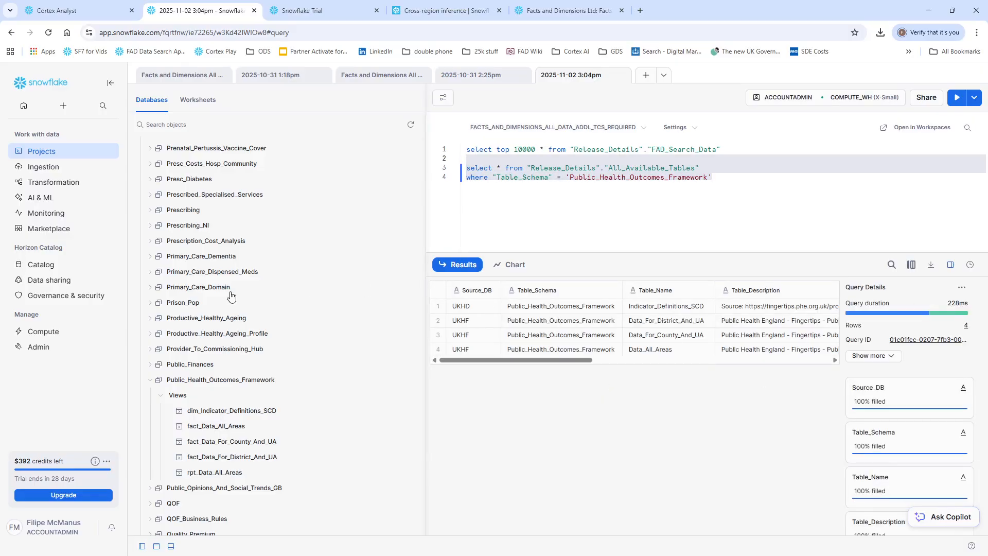
pyautogui.click(283, 312)
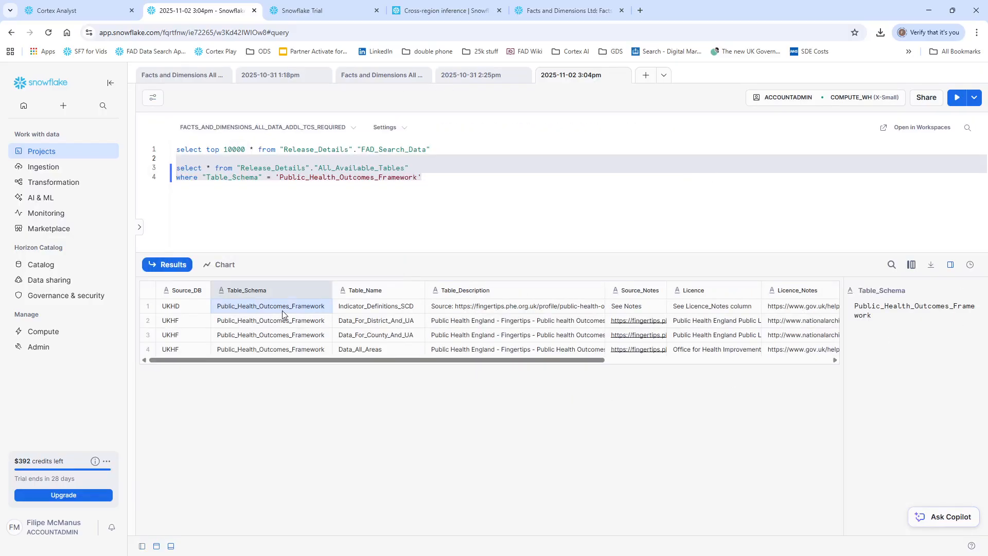
pyautogui.click(359, 310)
pyautogui.click(374, 334)
pyautogui.click(376, 353)
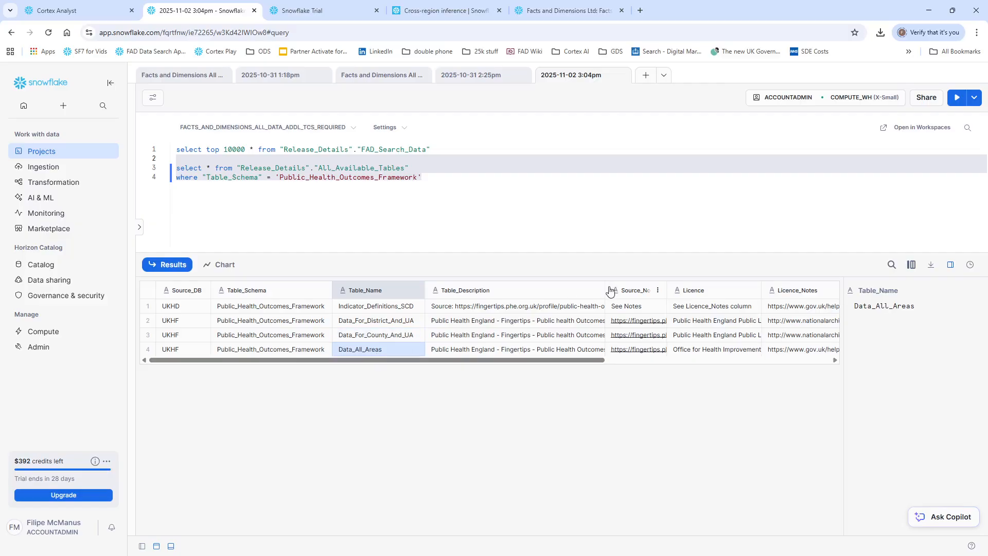
# Step: Widen the Table_Description column and inspect the full descriptions of the Public_Health_Outcomes_Framework tables
pyautogui.moveTo(606, 290); pyautogui.dragTo(733, 290)
pyautogui.click(552, 324)
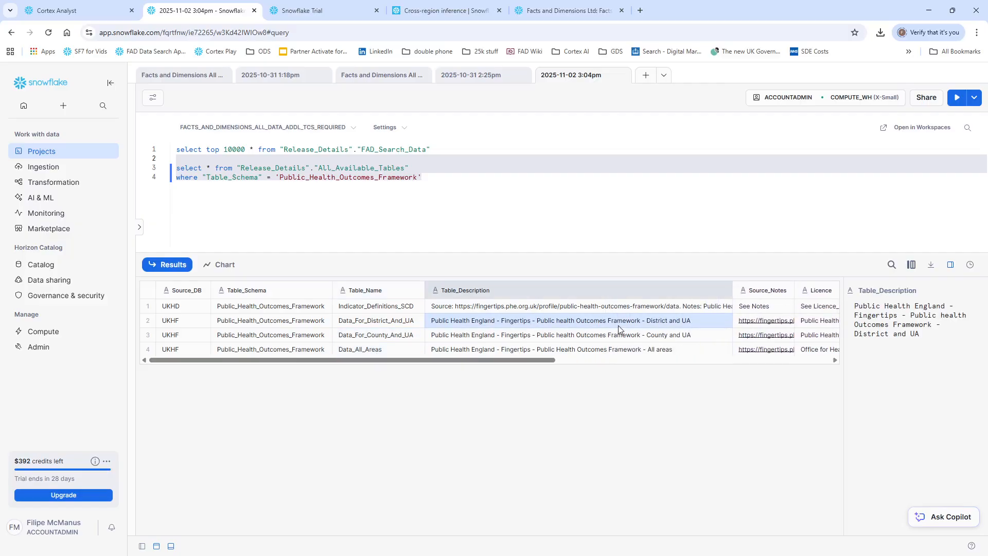
pyautogui.click(647, 355)
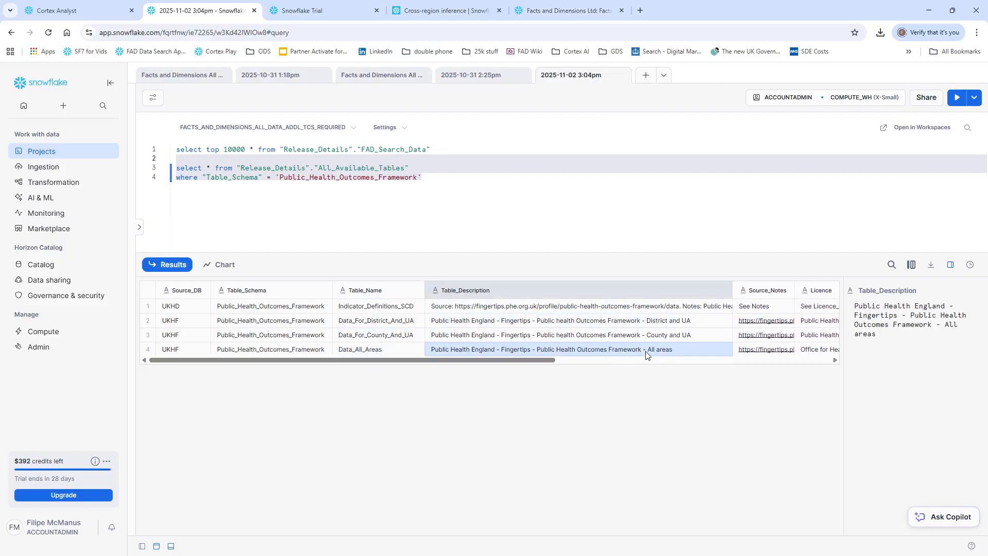
pyautogui.click(496, 185)
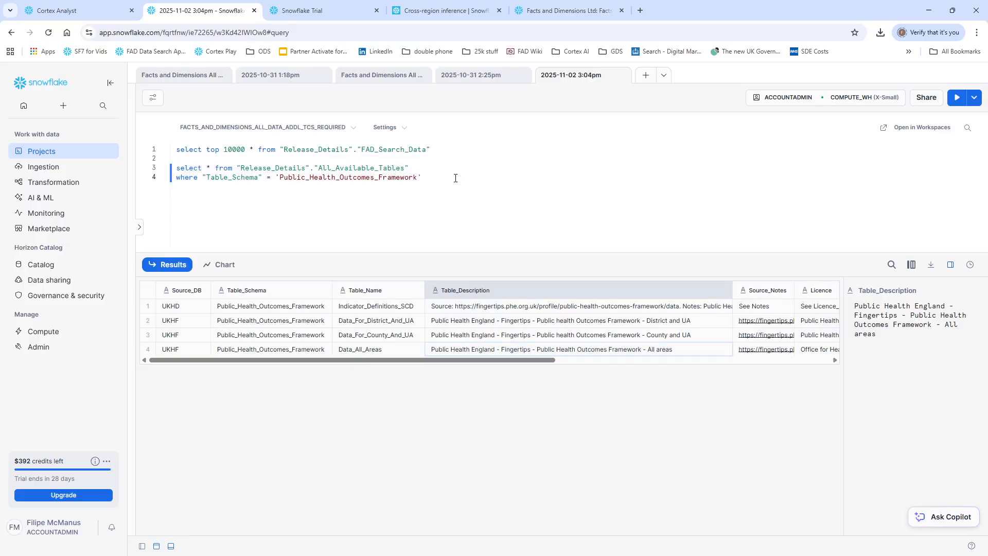
# Step: Reopen the object list, delete the All_Available_Tables query and run the remaining top 10000 query on FAD_Search_Data
pyautogui.click(139, 227)
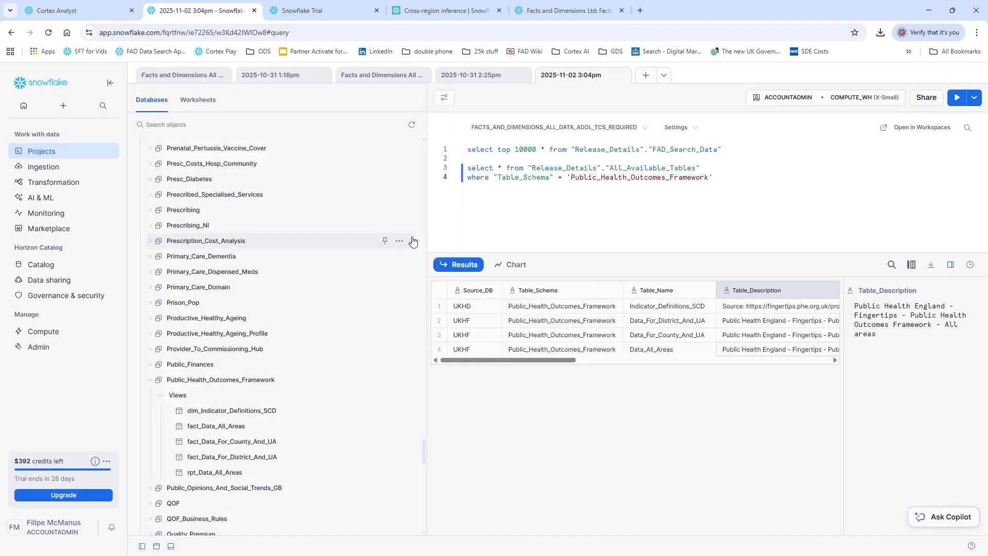
pyautogui.moveTo(719, 158); pyautogui.dragTo(823, 246)
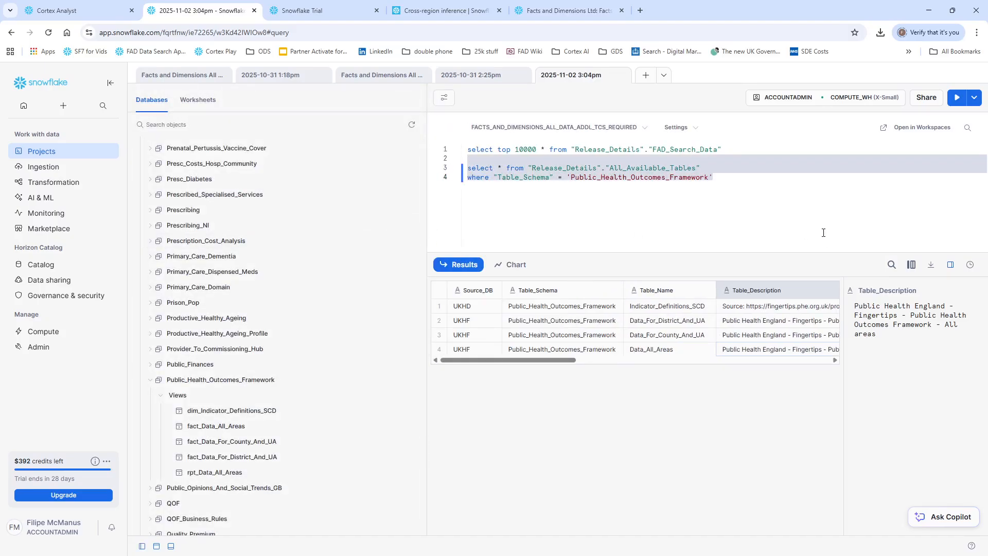
pyautogui.press('BackSpace')
pyautogui.hotkey('ctrl', 'Return')
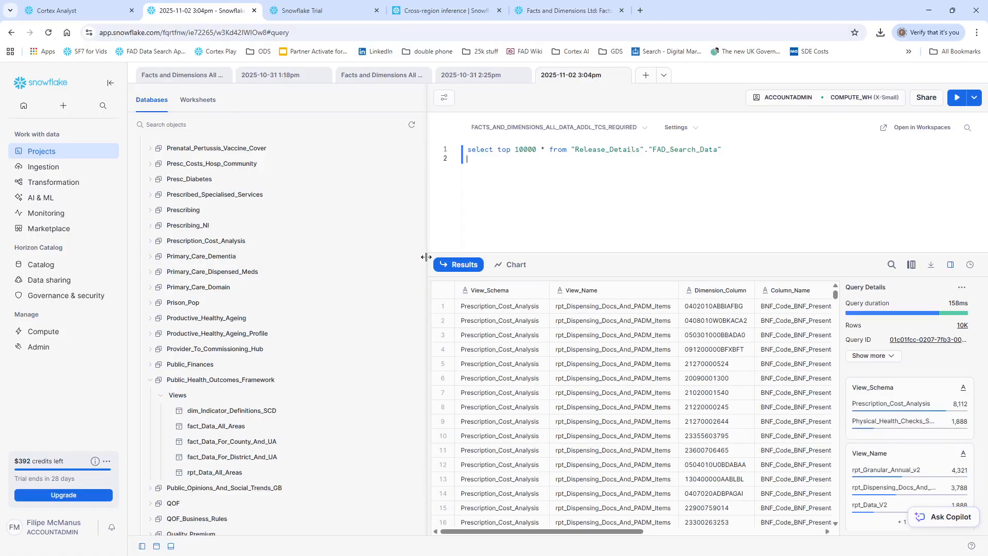
# Step: Narrow the object list and inspect the FAD_Search_Data columns across to Row_Count and Latest_Effective_Snapshot_Date
pyautogui.moveTo(425, 258); pyautogui.dragTo(261, 271)
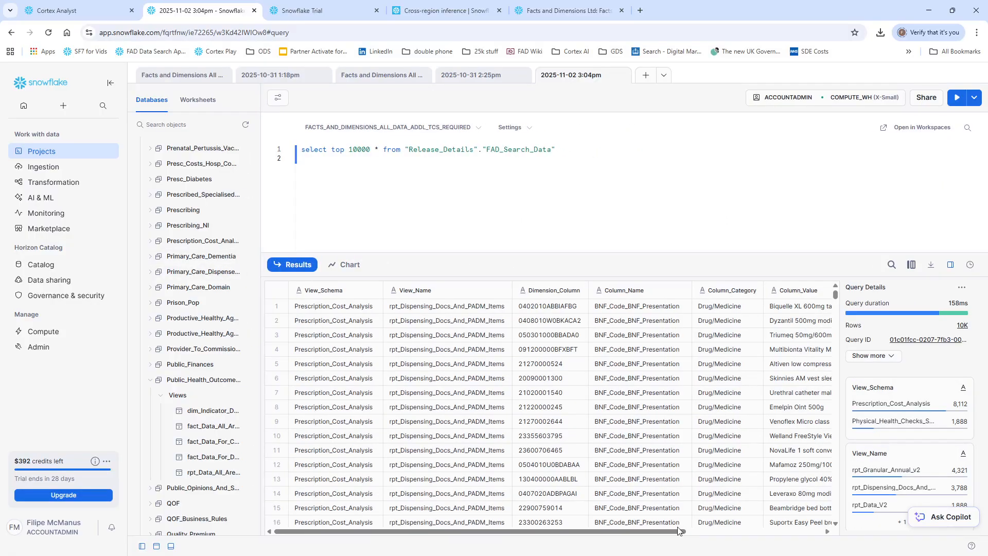
pyautogui.moveTo(676, 532); pyautogui.dragTo(743, 535)
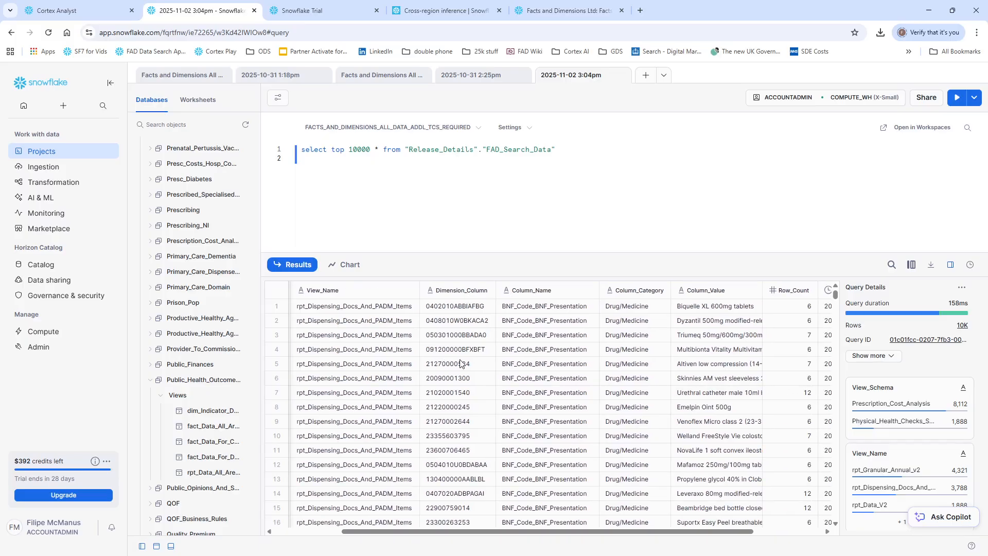
pyautogui.click(789, 302)
pyautogui.click(793, 322)
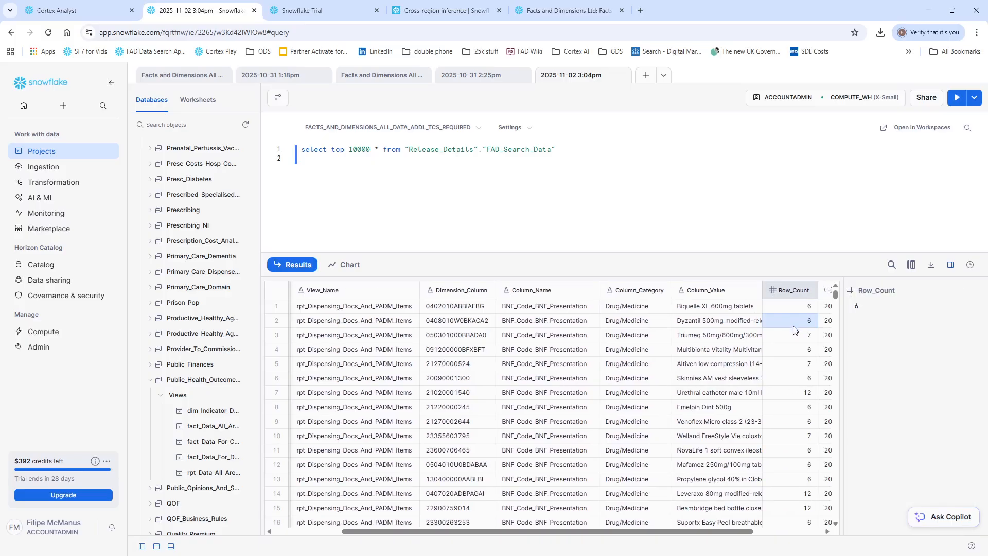
pyautogui.click(793, 332)
pyautogui.press('Right')
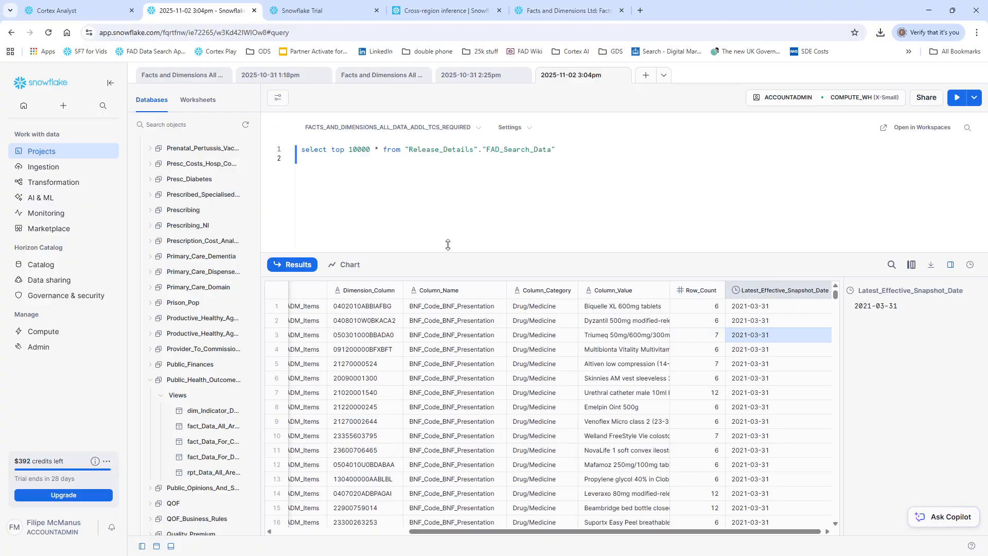
pyautogui.click(582, 184)
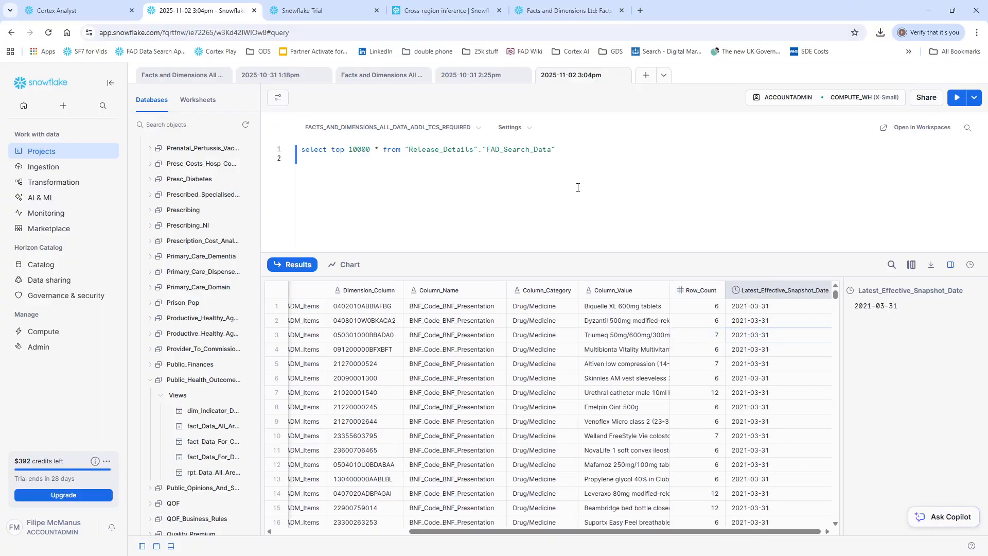
# Step: View the FAD_SEARCH_AI Cortex Analyst page, then check the open options on the Facts and Dimensions All Data Trial PAYG listing
pyautogui.click(49, 10)
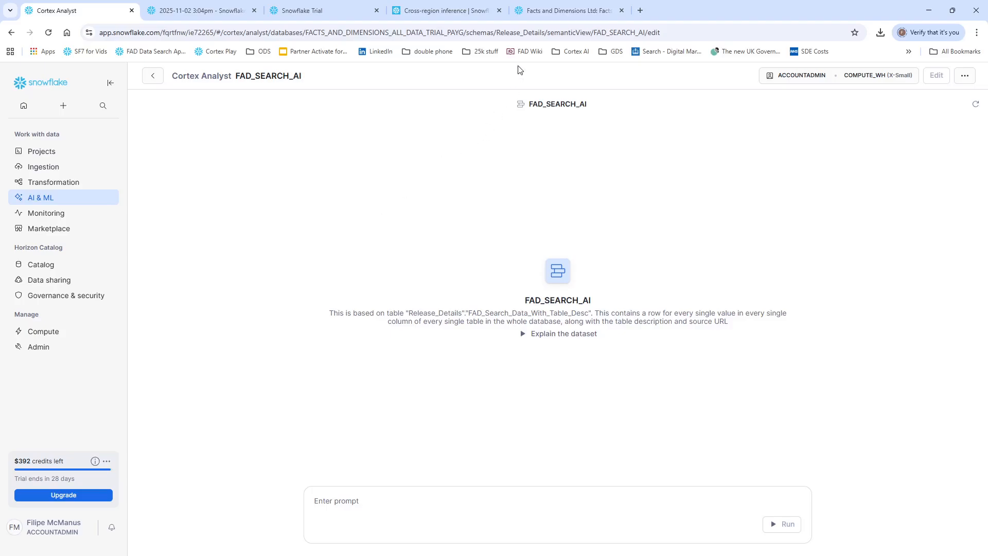
pyautogui.click(552, 11)
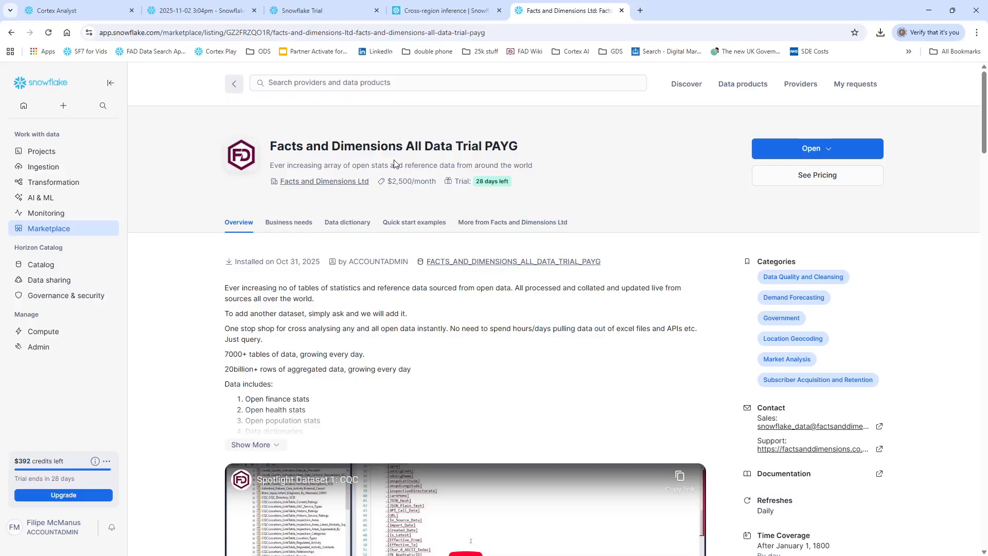
pyautogui.click(817, 150)
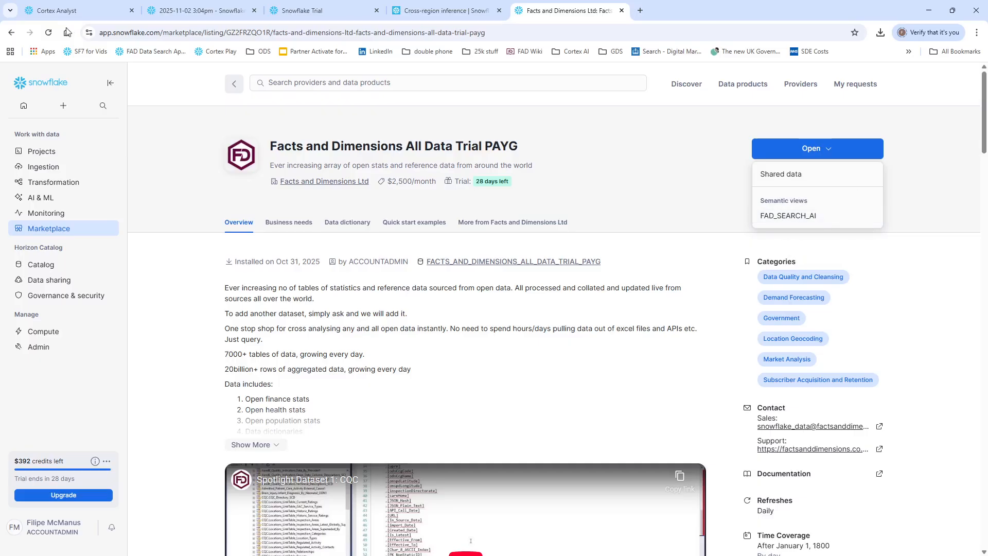
# Step: Return to the FAD_SEARCH_AI Cortex Analyst and submit the prompt "do you have any data on stroke"
pyautogui.click(39, 11)
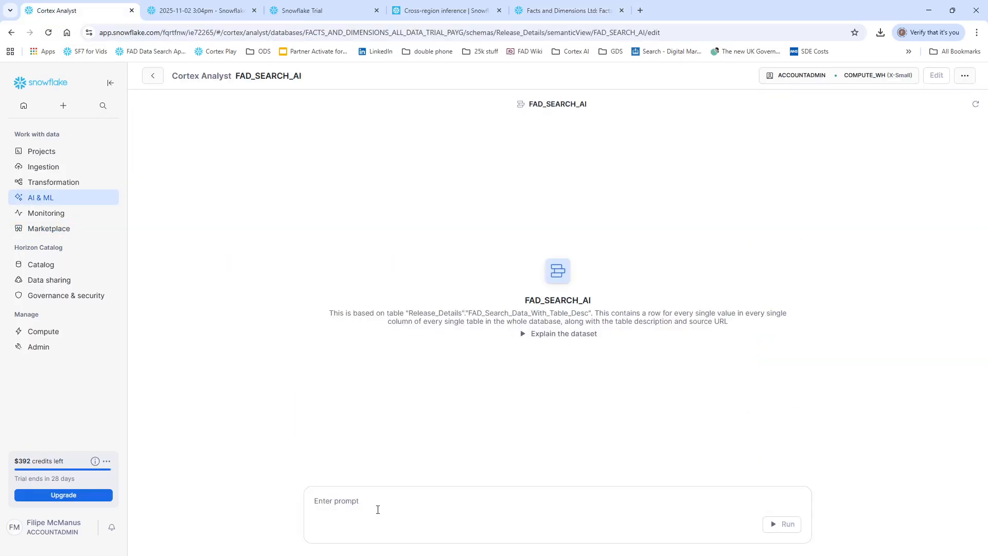
pyautogui.click(381, 510)
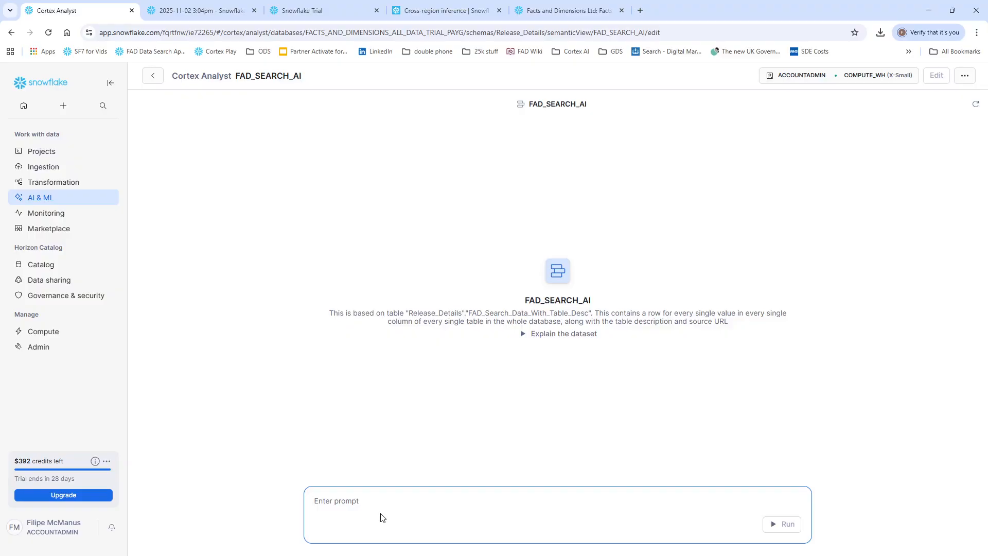
pyautogui.write('do you have any ')
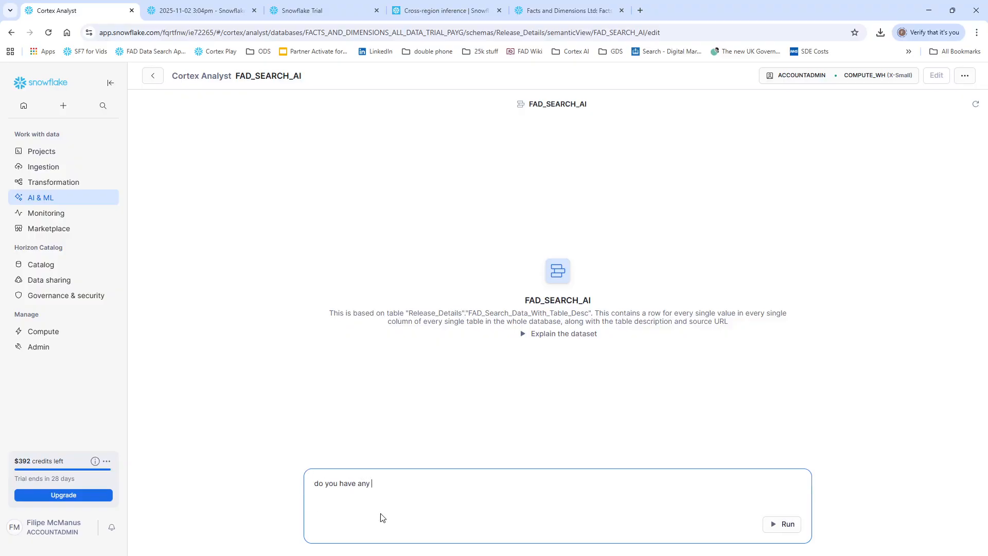
pyautogui.write('data on stroke')
pyautogui.press('Return')
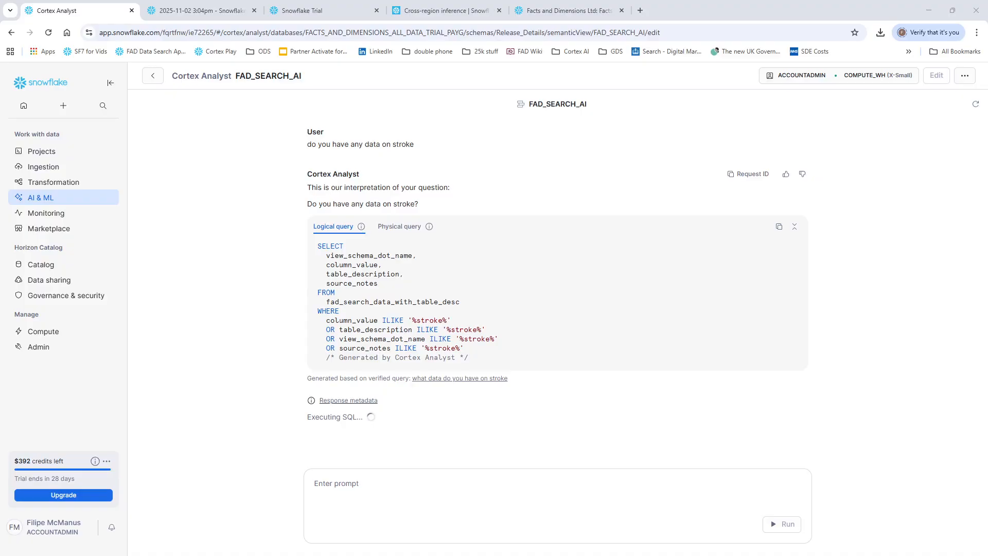
# Step: Examine the stroke results' column values, table descriptions and source notes, along with the generated logical query
pyautogui.scroll(-3, 551, 323)
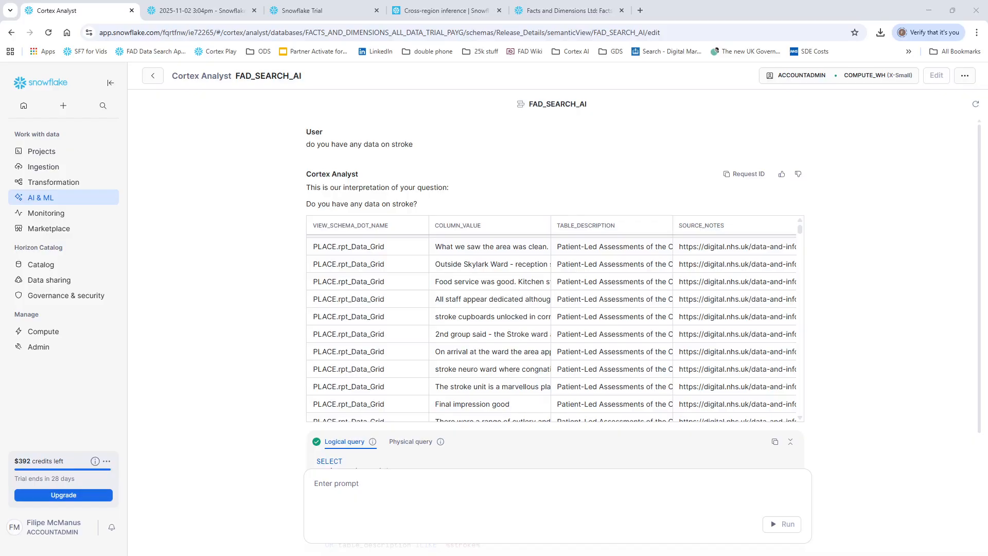
pyautogui.click(521, 286)
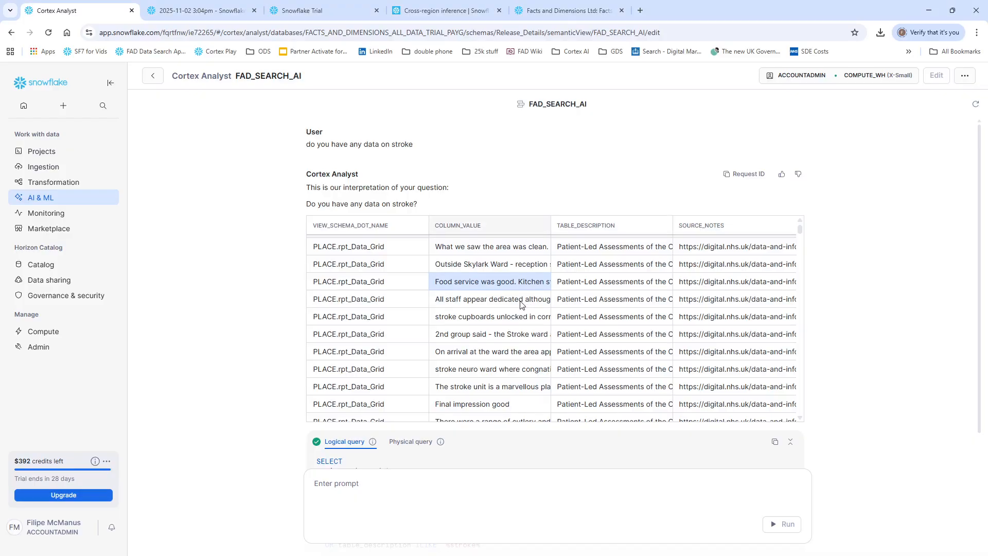
pyautogui.click(599, 298)
pyautogui.click(753, 318)
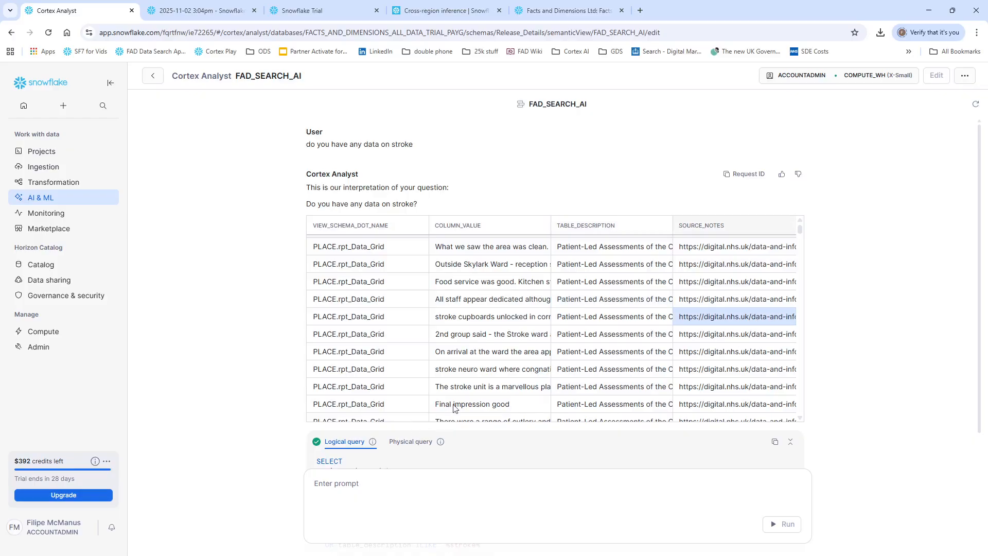
pyautogui.moveTo(801, 228); pyautogui.dragTo(807, 346)
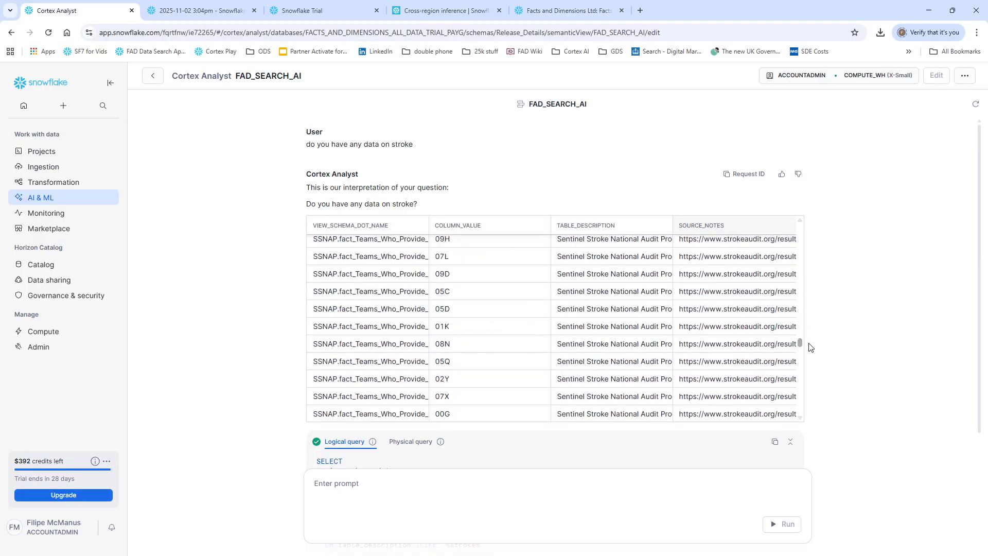
pyautogui.scroll(-3, 209, 353)
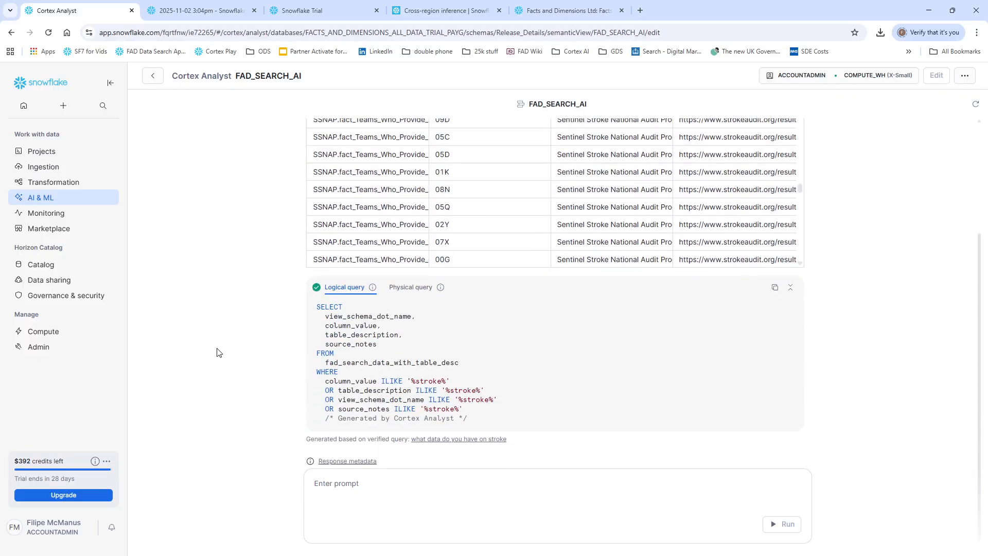
pyautogui.scroll(2, 224, 359)
pyautogui.scroll(-2, 225, 359)
pyautogui.scroll(2, 227, 371)
# Step: Submit the follow-up prompt "please return a distinct list of the tables from that dataset"
pyautogui.click(392, 484)
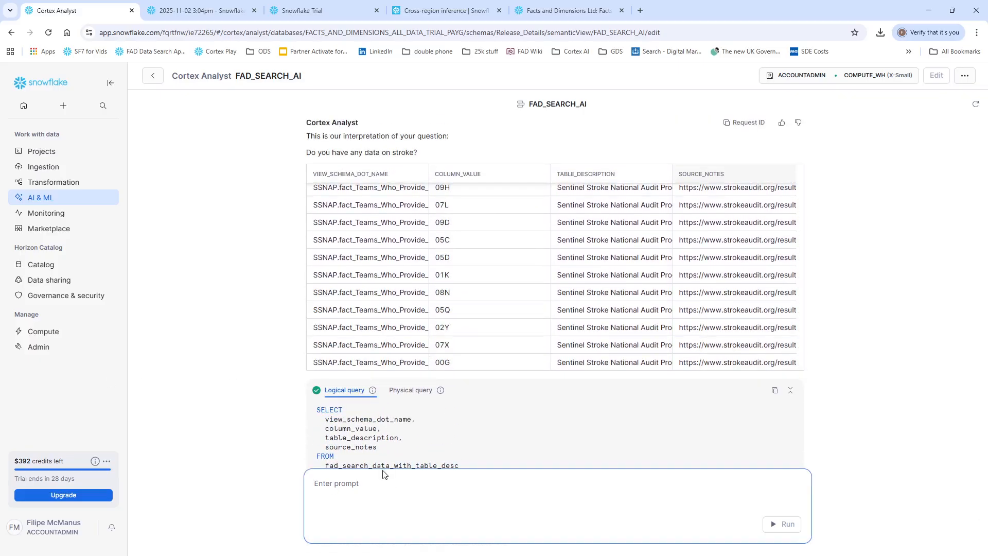
pyautogui.write('please return')
pyautogui.write(' that ist')
pyautogui.press('BackSpace')
pyautogui.press('BackSpace')
pyautogui.press('BackSpace')
pyautogui.press('BackSpace')
pyautogui.write('list')
pyautogui.write('a distinc')
pyautogui.write('t list of th')
pyautogui.write('e tableshat list')
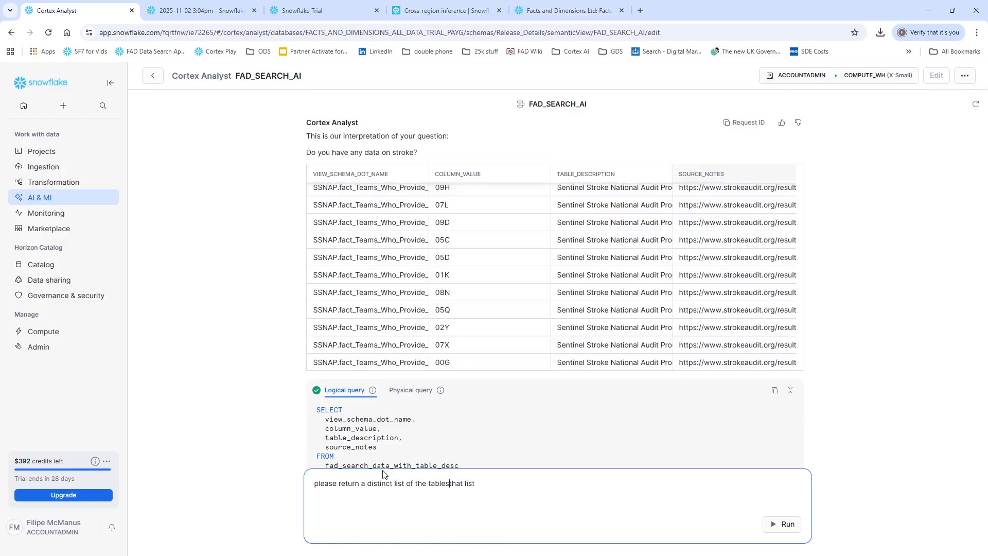
pyautogui.write(' from that')
pyautogui.press('Delete')
pyautogui.press('Delete')
pyautogui.press('Delete')
pyautogui.press('Delete')
pyautogui.press('Delete')
pyautogui.press('Delete')
pyautogui.press('Delete')
pyautogui.press('Delete')
pyautogui.press('Delete')
pyautogui.write('dataset')
pyautogui.press('Return')
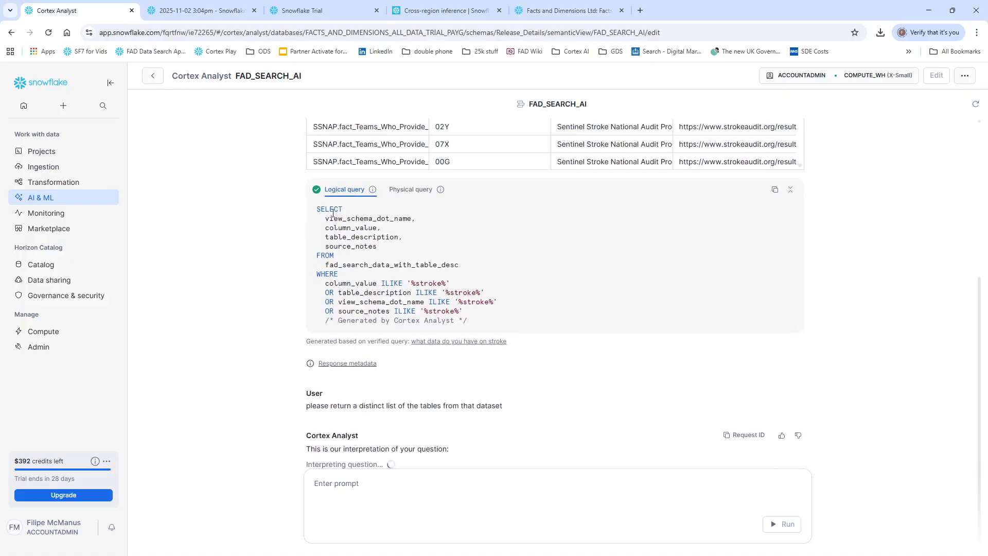
# Step: Highlight the first stroke query's SQL and look through the distinct list of tables returned for the follow-up prompt
pyautogui.moveTo(332, 213); pyautogui.dragTo(518, 327)
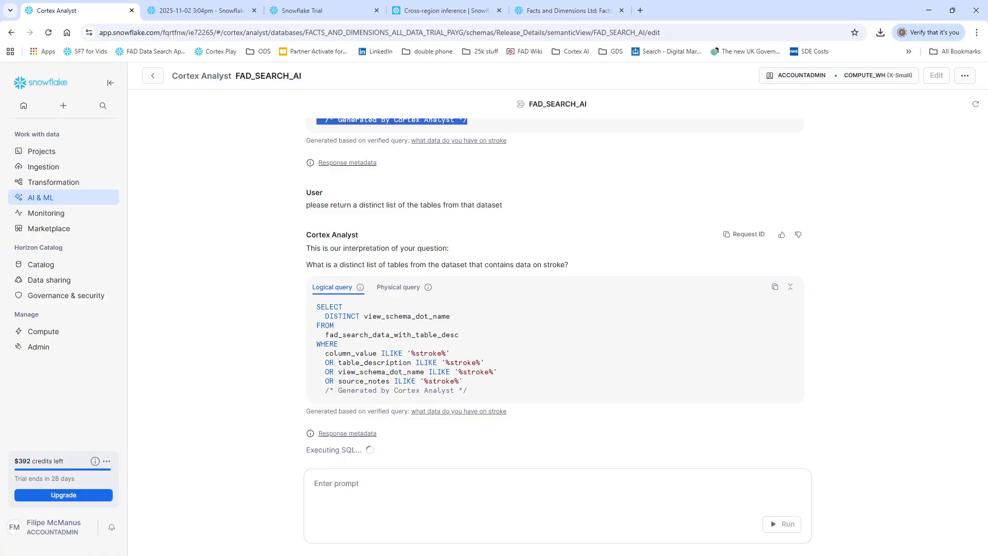
pyautogui.scroll(-5, 553, 381)
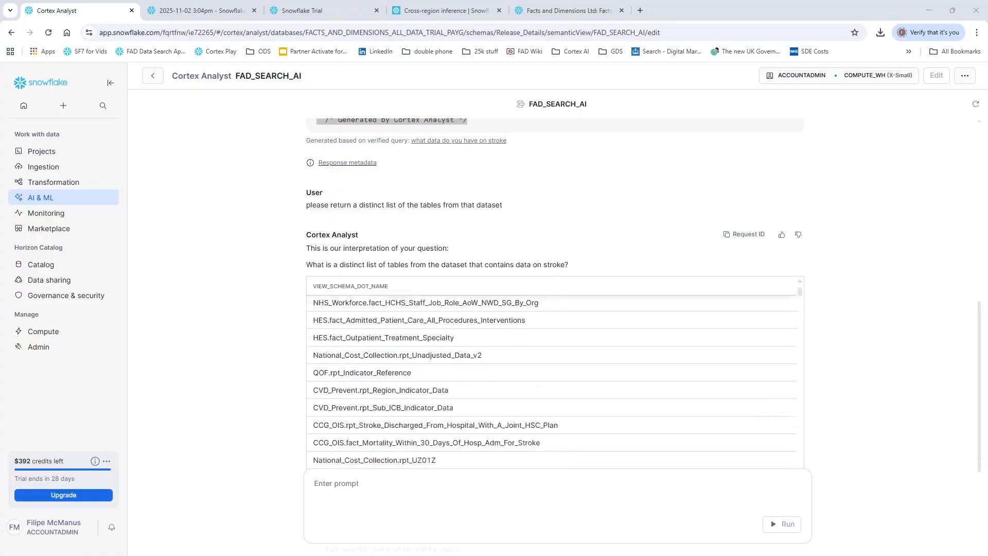
pyautogui.scroll(-6, 553, 381)
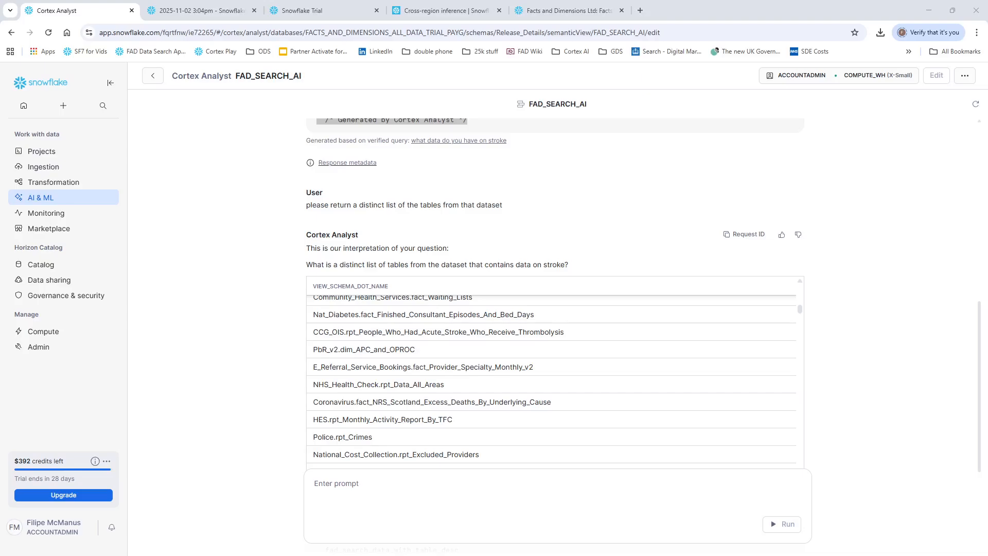
# Step: Enter the prompt "please include a sum of row count" without submitting it
pyautogui.click(468, 496)
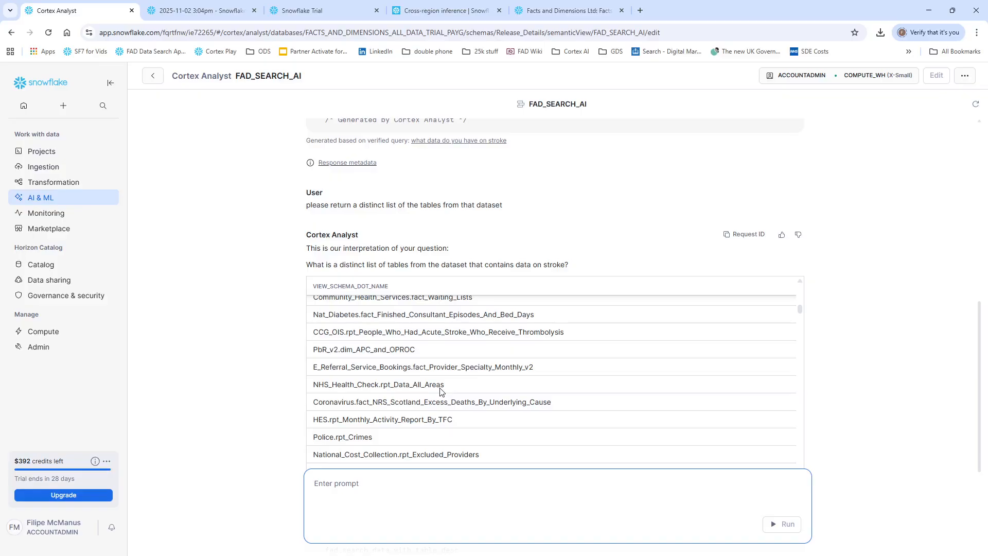
pyautogui.write('please include a sum of row coun')
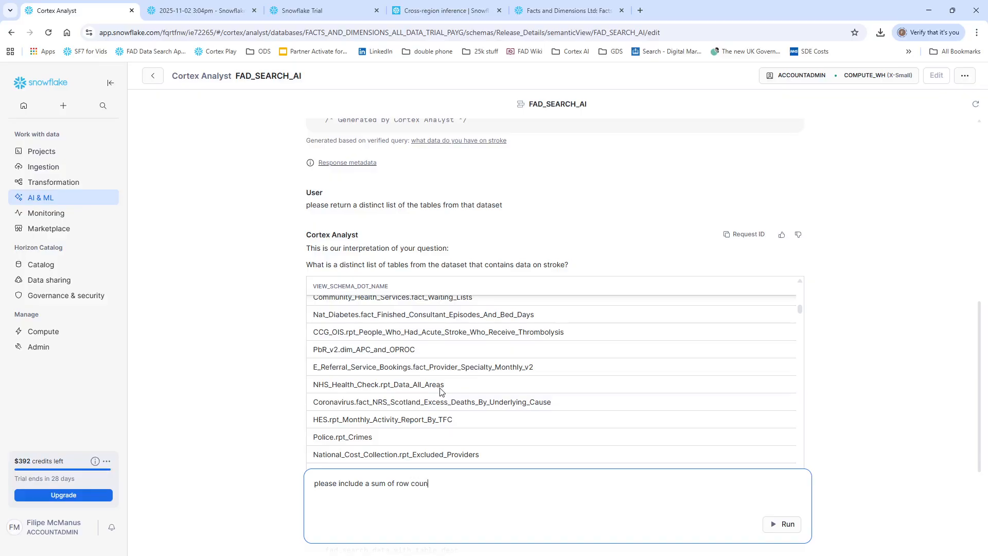
pyautogui.write('t')
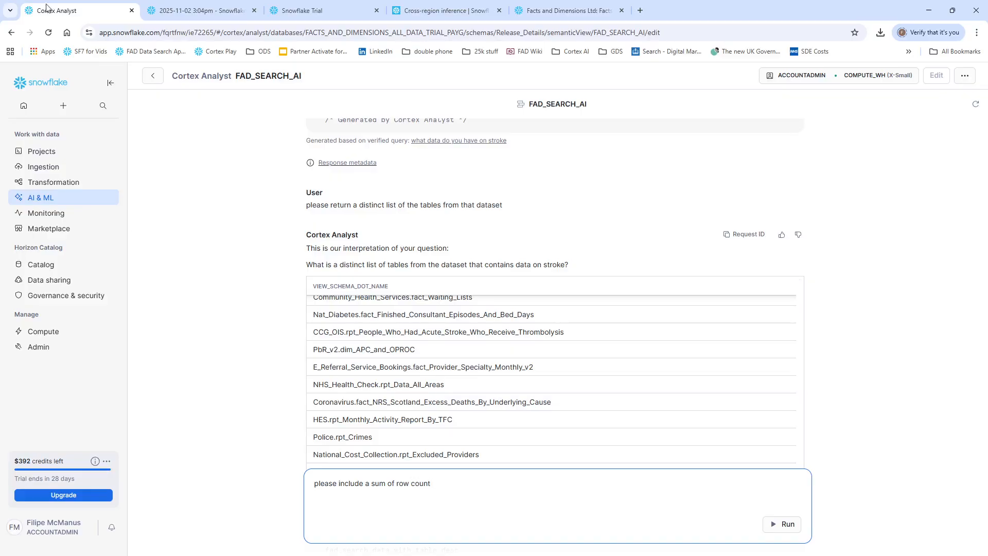
# Step: Switch to the 2025-11-02 3:04pm worksheet and select the Row_Count column in the FAD_Search_Data results to examine it
pyautogui.click(219, 6)
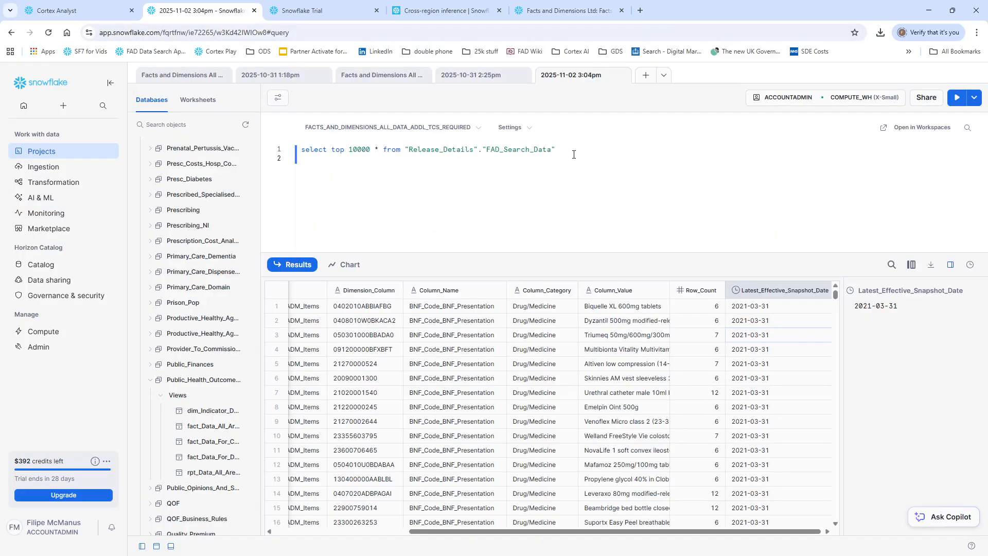
pyautogui.hotkey('ctrl', 'a')
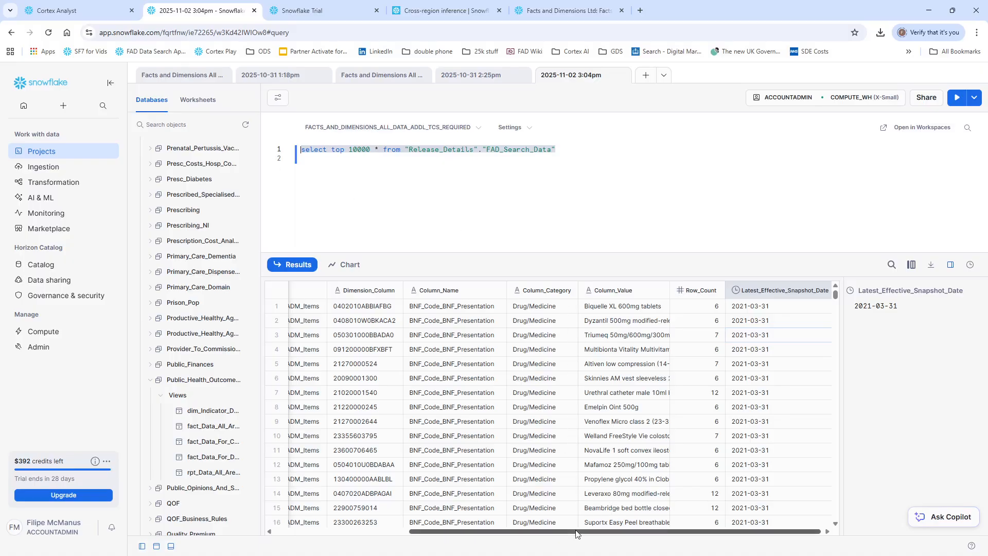
pyautogui.moveTo(576, 531); pyautogui.dragTo(764, 424)
pyautogui.click(689, 291)
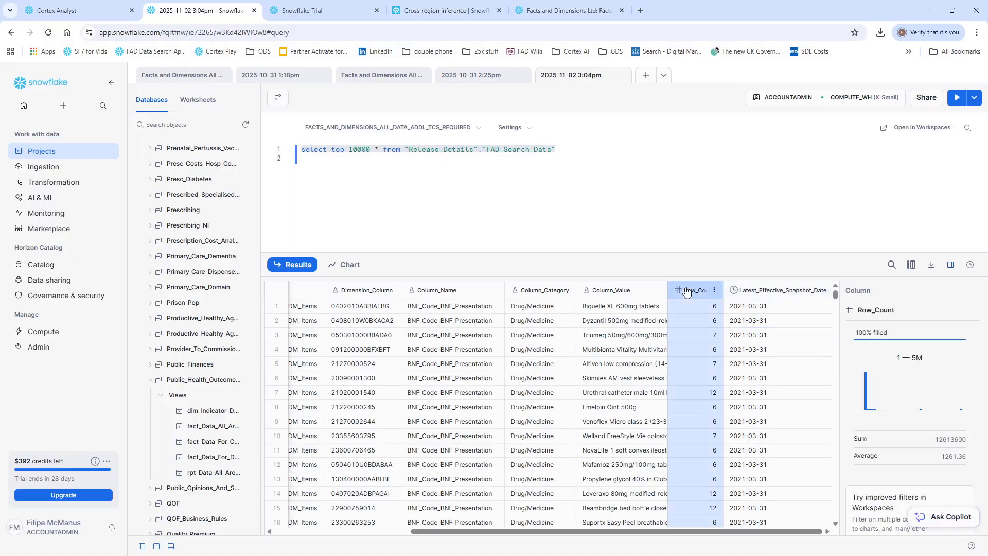
# Step: Append "and the latest date and order by row count descending" to the pending Cortex Analyst prompt, submit it and look through the returned tables
pyautogui.click(758, 297)
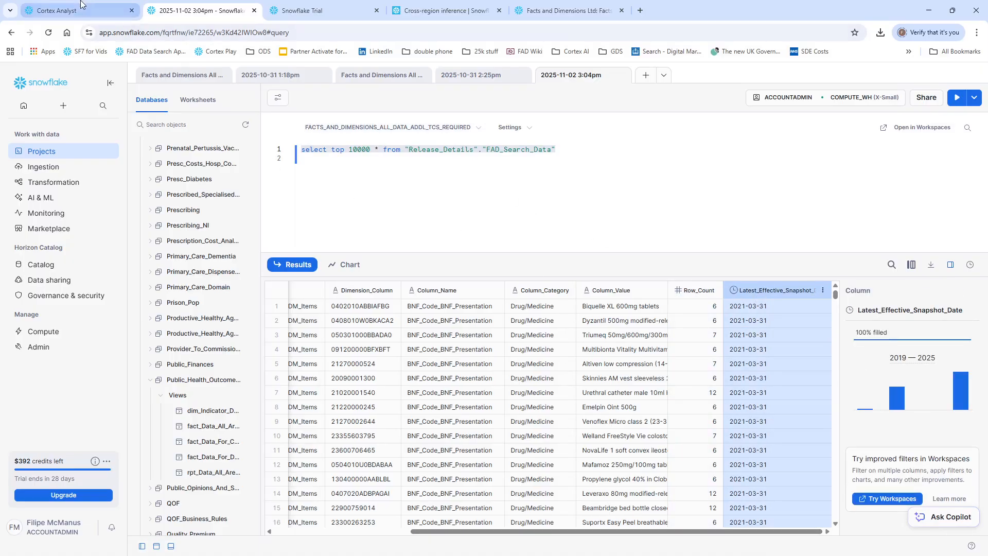
pyautogui.click(57, 11)
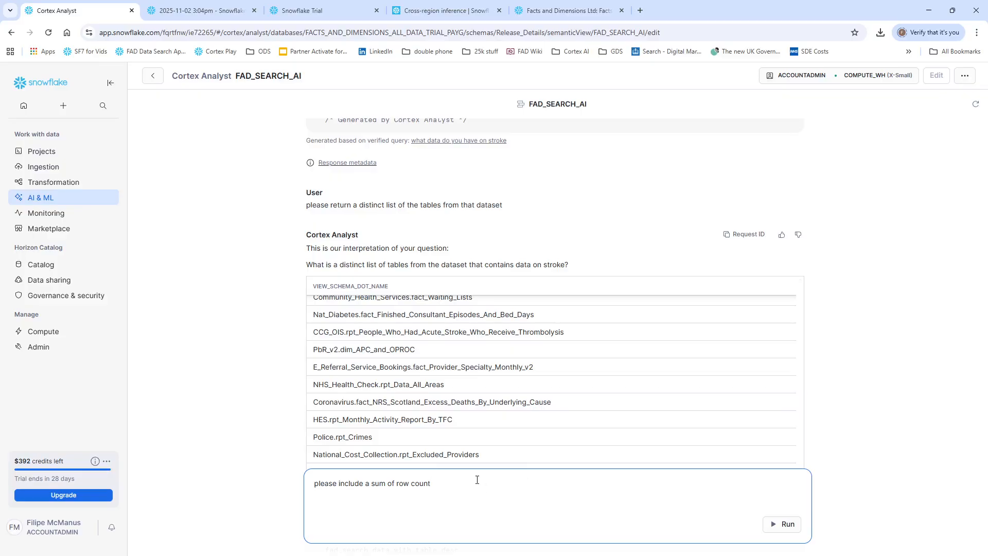
pyautogui.write('and the latest date and order by row count descending')
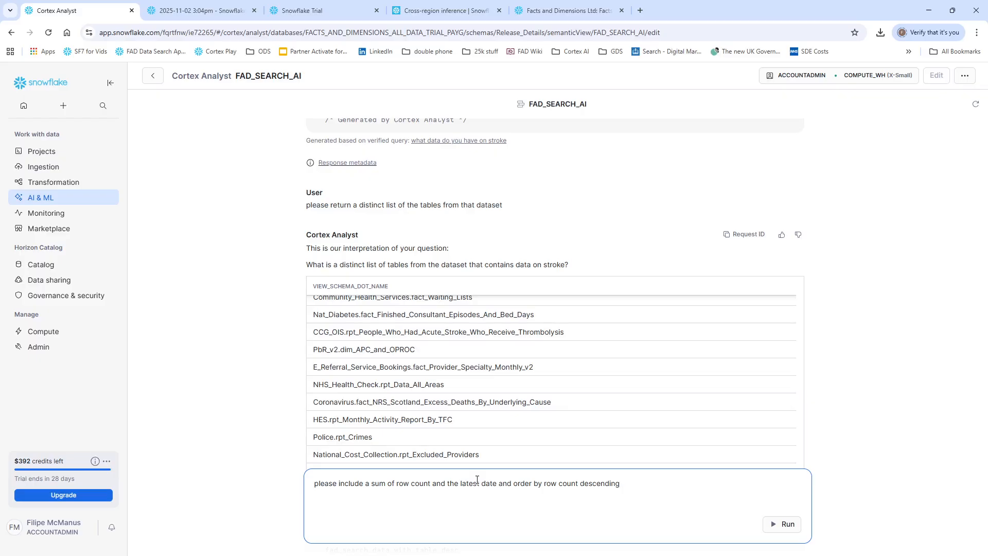
pyautogui.press('Return')
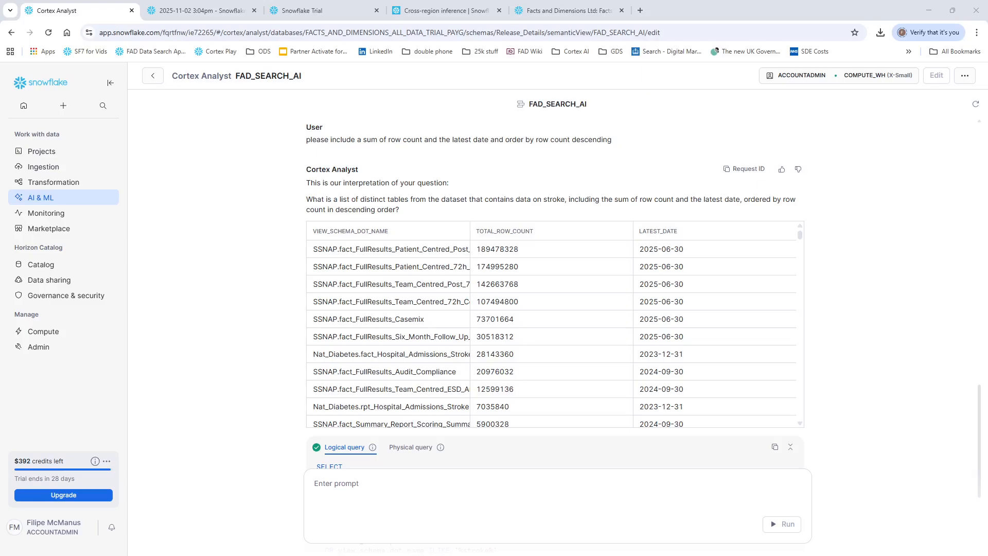
pyautogui.scroll(-3, 555, 329)
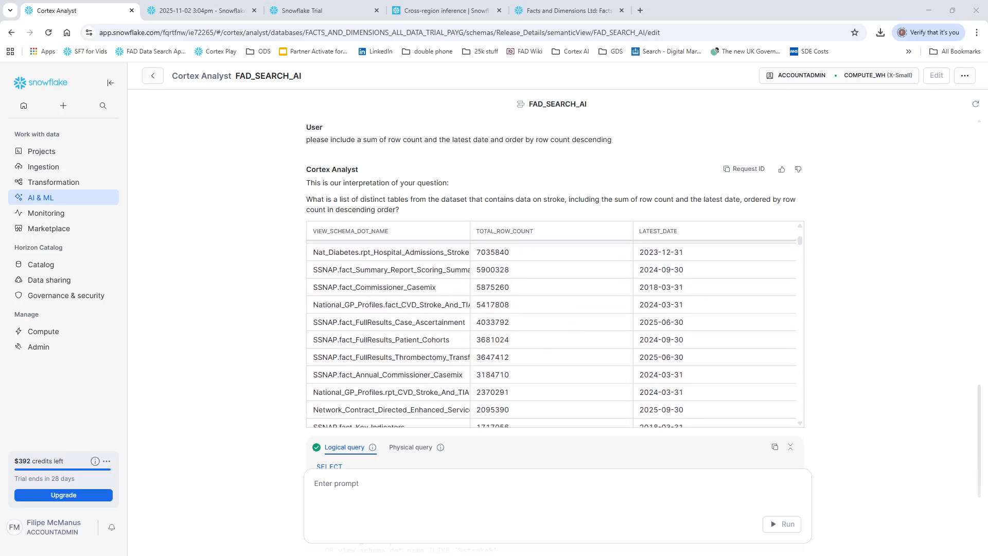
pyautogui.scroll(-6, 552, 333)
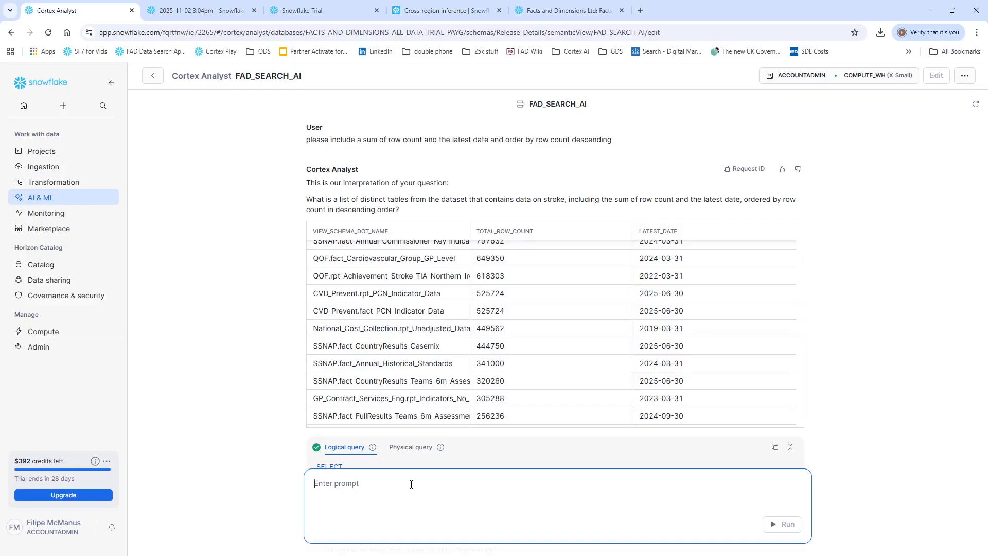
# Step: In the 2025-11-02 3:04pm worksheet, write the query select * from ods_api."dim_Organisation_SCD" below the existing FAD_Search_Data query
pyautogui.click(170, 11)
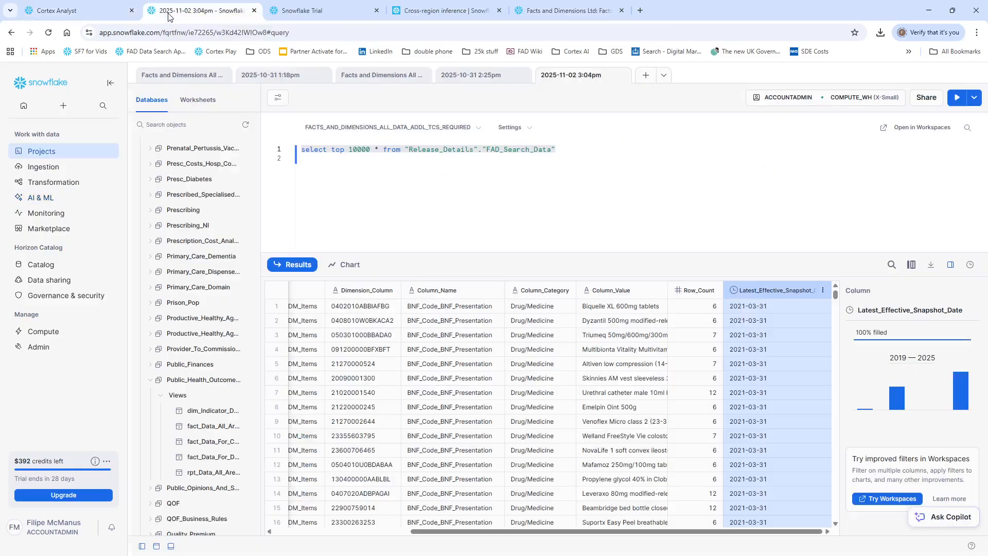
pyautogui.click(442, 185)
pyautogui.press('Return')
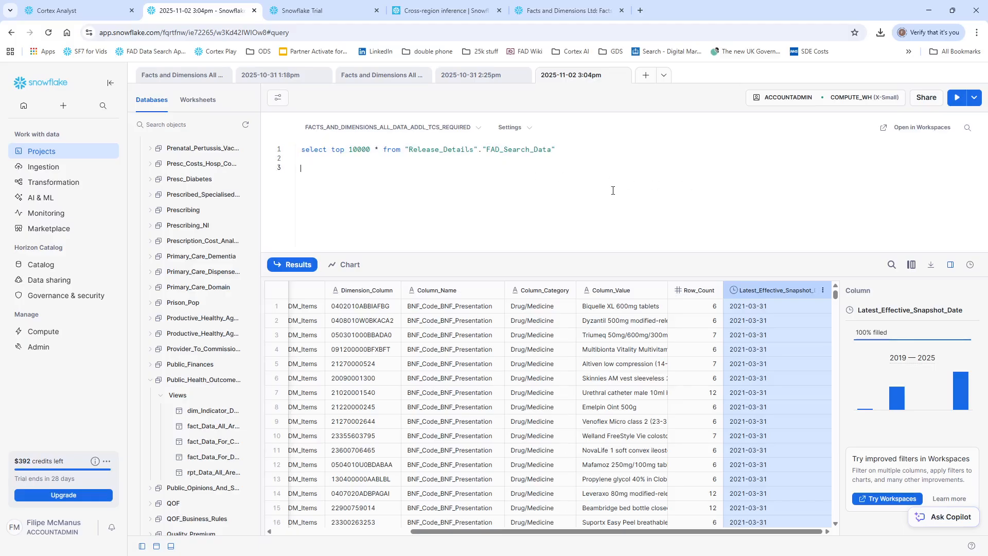
pyautogui.write('select * from ods_api.')
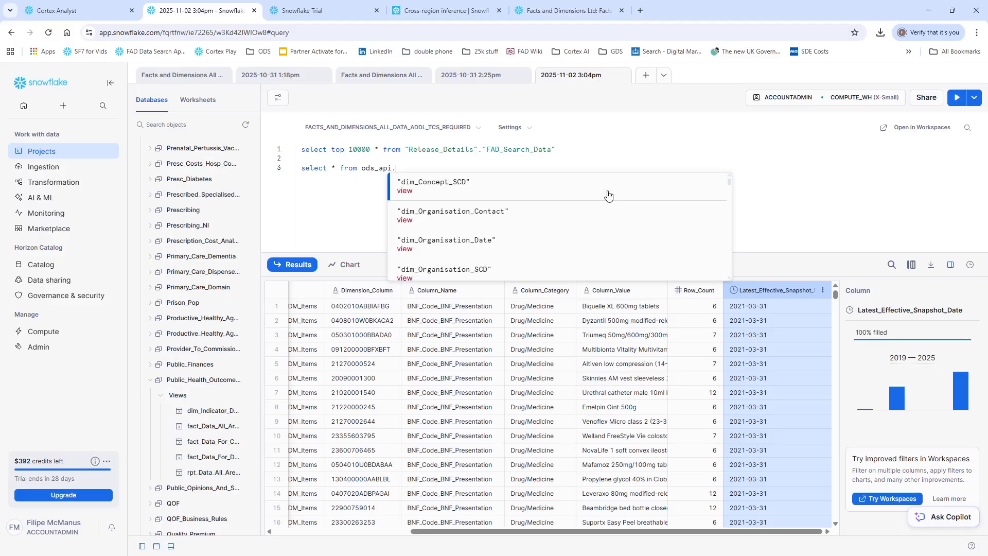
pyautogui.write('orgh')
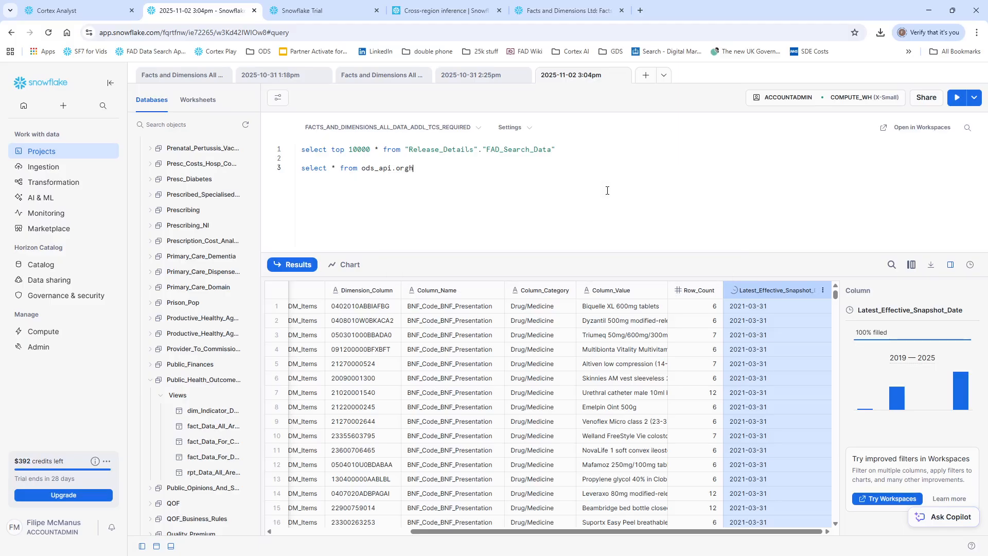
pyautogui.press('BackSpace')
pyautogui.press('BackSpace')
pyautogui.write('dim_Org')
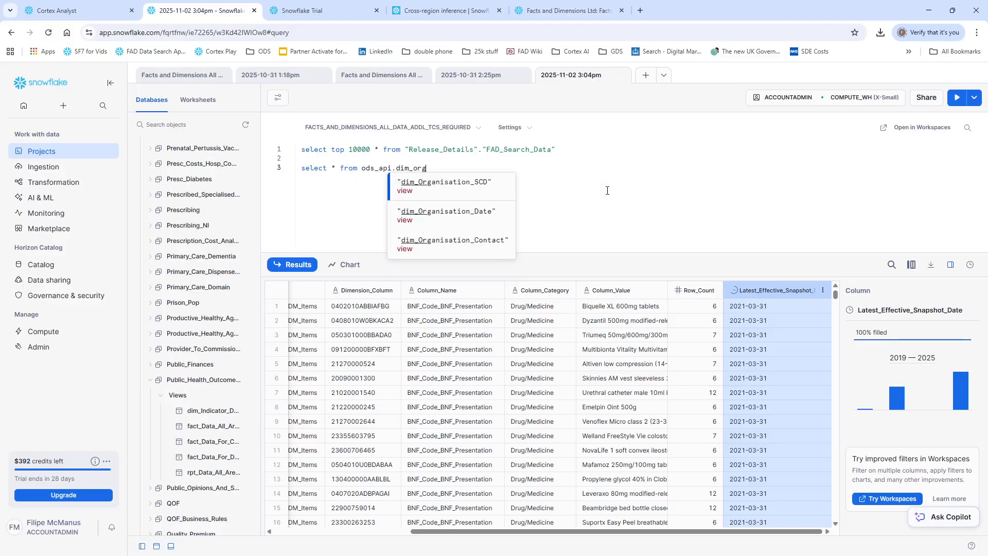
pyautogui.press('Return')
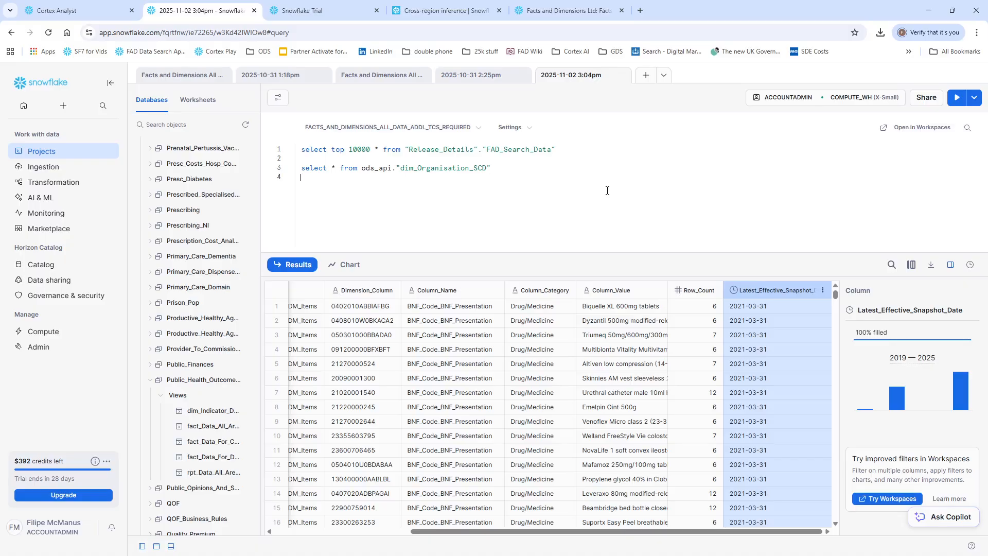
# Step: Start a where line below the dim_Organisation_SCD query, then run only the select line and look through the organisations
pyautogui.write('where')
pyautogui.moveTo(493, 168); pyautogui.dragTo(291, 172)
pyautogui.hotkey('ctrl', 'Return')
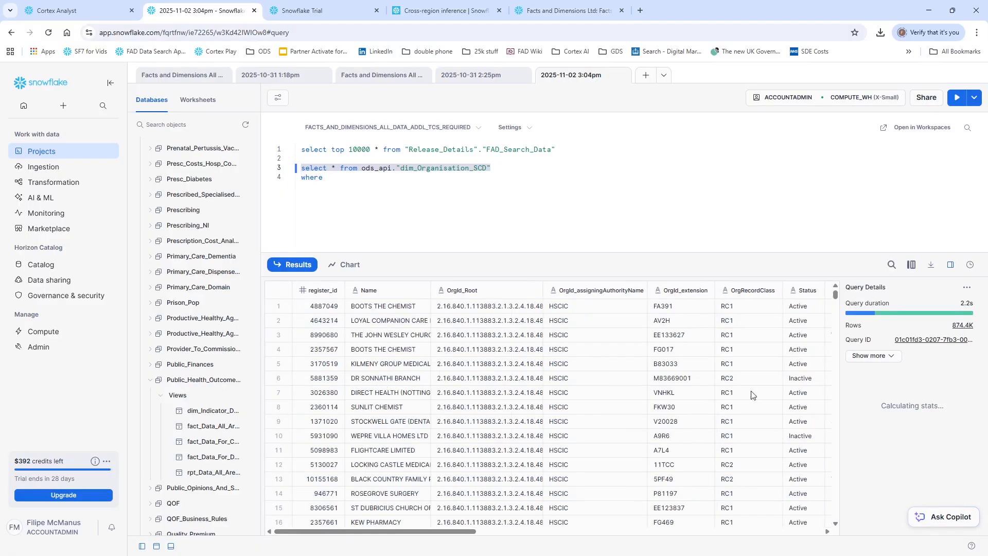
pyautogui.scroll(-5, 747, 400)
# Step: Complete the organisation query's filter as where name ilike '% practice%' and run it
pyautogui.click(468, 200)
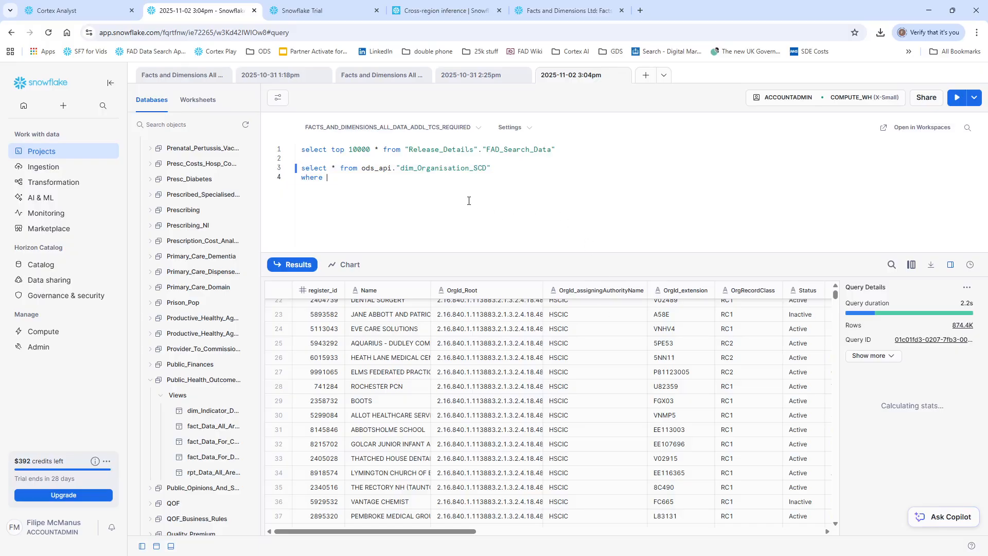
pyautogui.write("name like '% practice%")
pyautogui.hotkey('ctrl', 'Return')
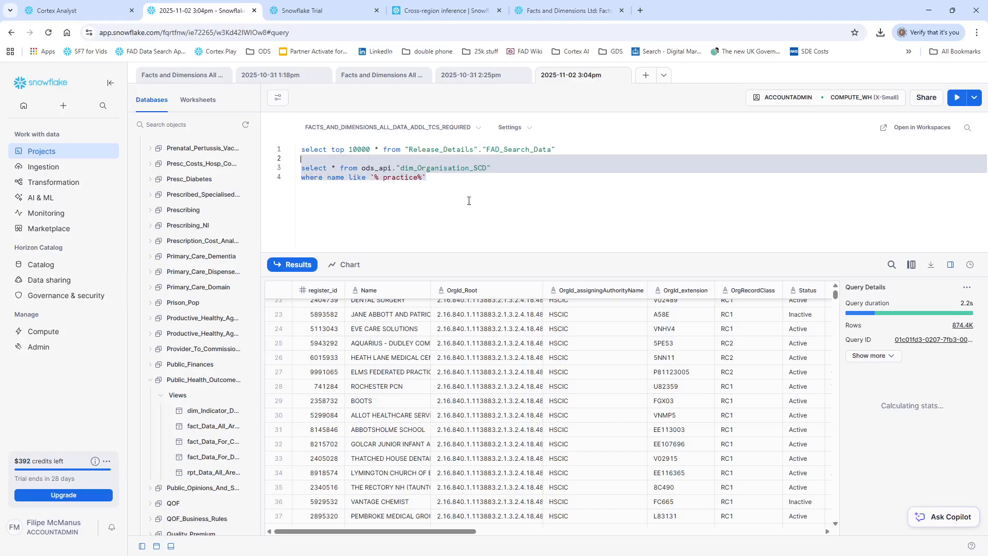
pyautogui.click(349, 177)
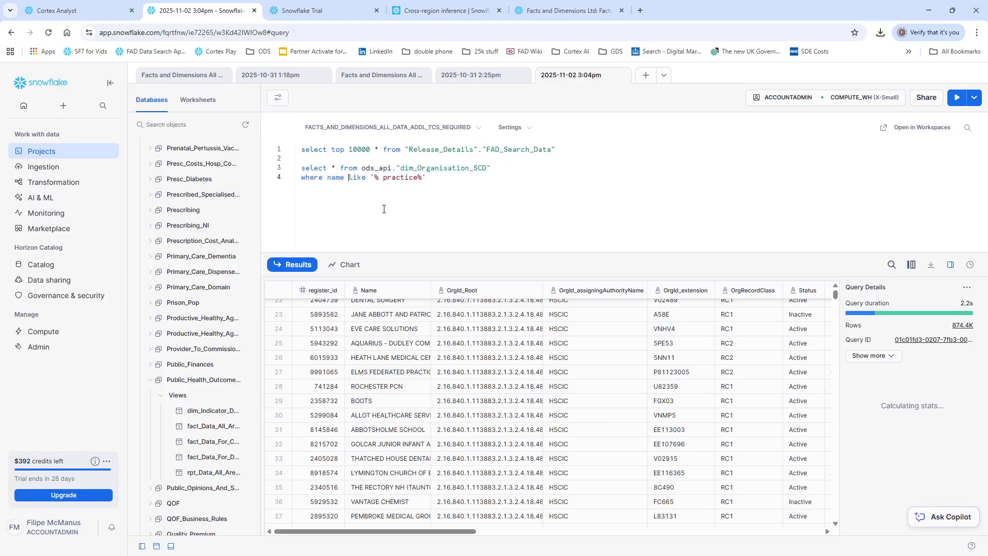
pyautogui.write('i')
pyautogui.press('End')
pyautogui.hotkey('ctrl', 'Return')
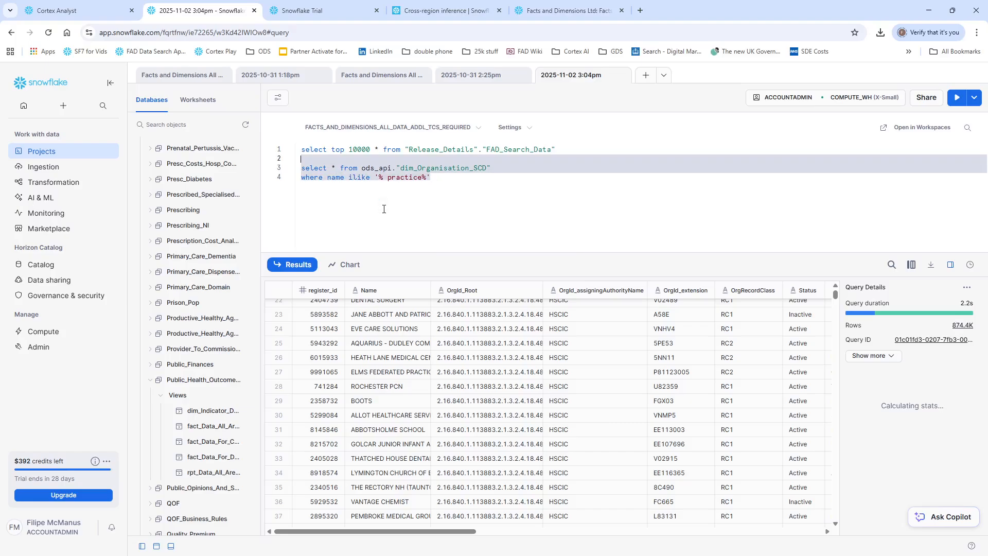
# Step: Replace name in the where clause with the quoted column "Name" and rerun the organisation query
pyautogui.click(334, 192)
pyautogui.doubleClick(335, 177)
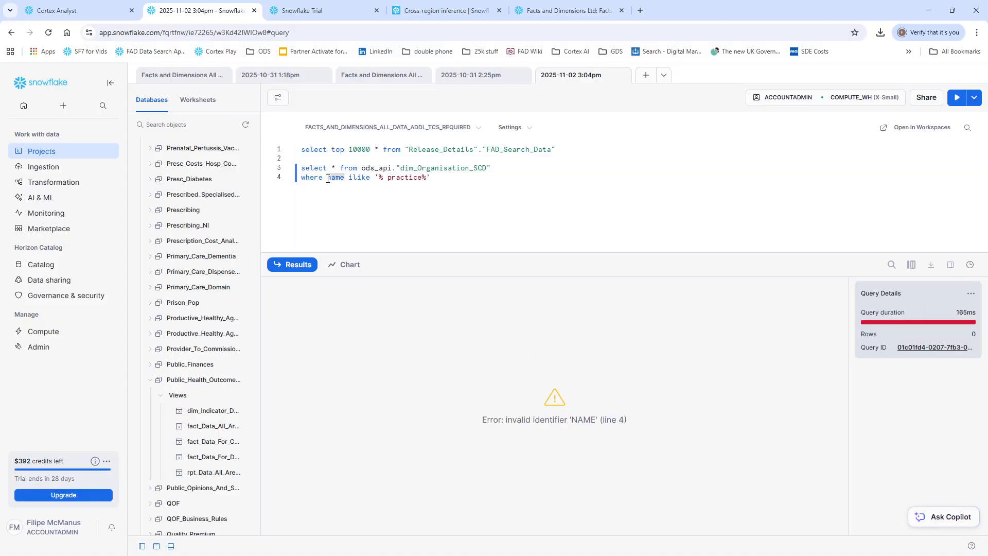
pyautogui.write('Nam')
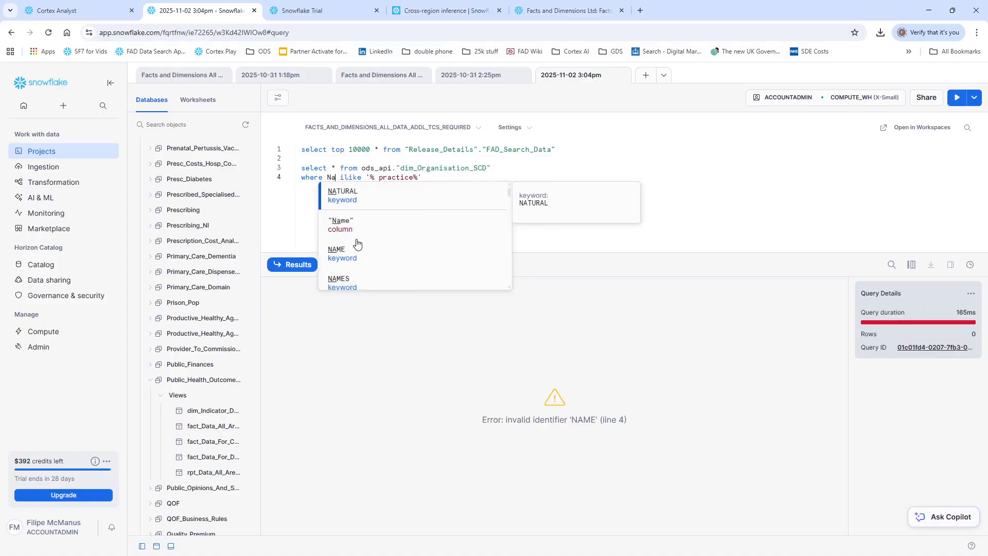
pyautogui.press('Tab')
pyautogui.press('Tab')
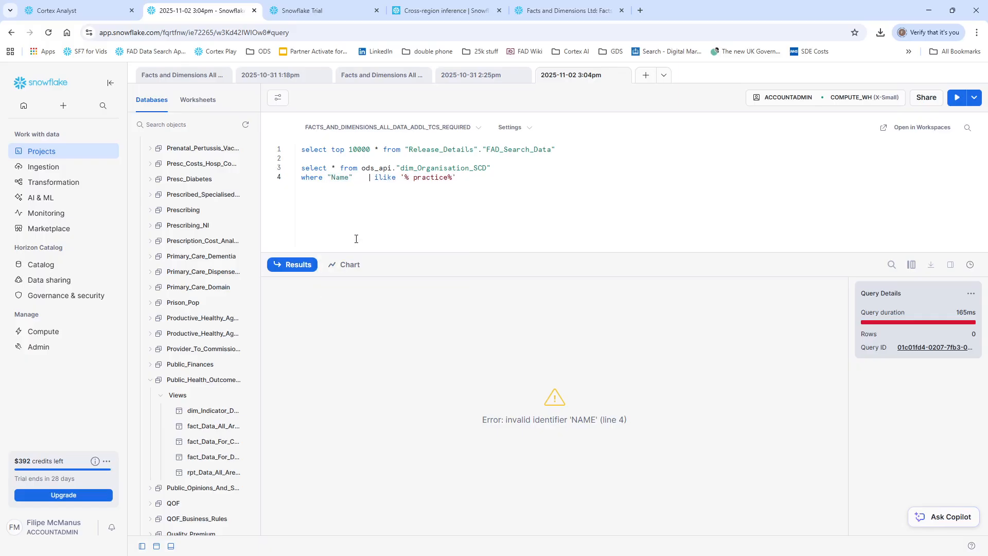
pyautogui.moveTo(530, 210); pyautogui.dragTo(247, 160)
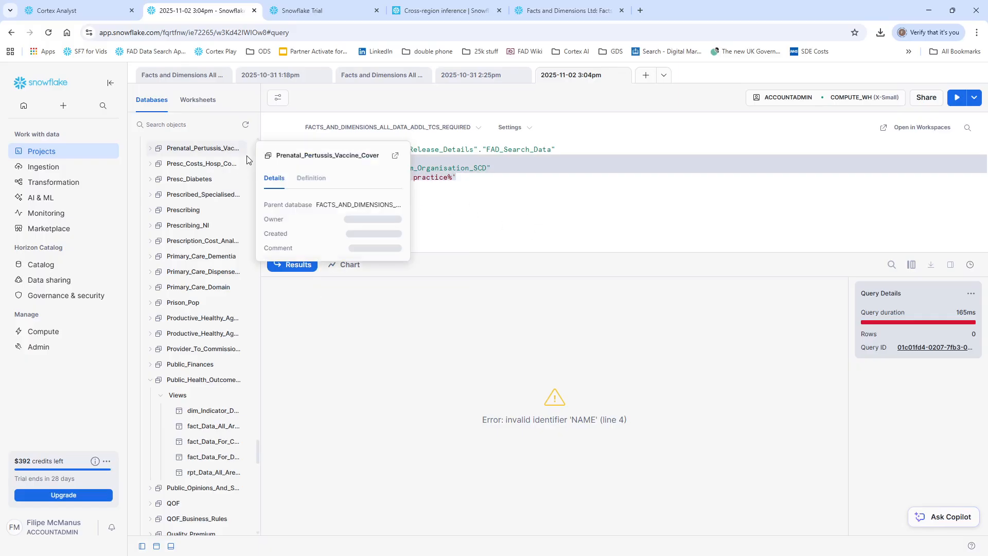
pyautogui.hotkey('ctrl', 'Return')
pyautogui.click(545, 188)
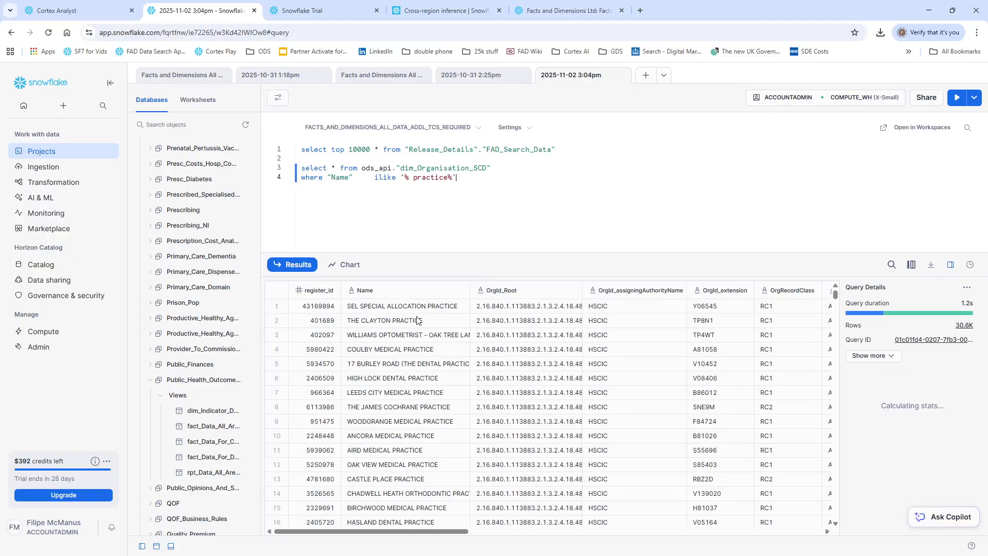
# Step: Copy CONISBROUGH GROUP PRACTICE from the Name results and submit "what tables have data on CONISBROUGH GROUP PRACTICE" to Cortex Analyst
pyautogui.scroll(-4, 400, 360)
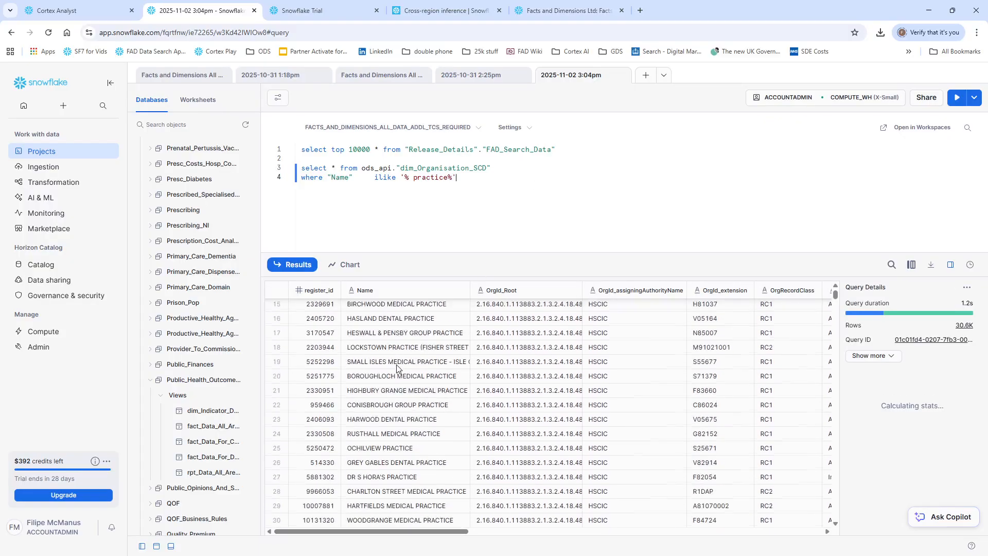
pyautogui.click(397, 408)
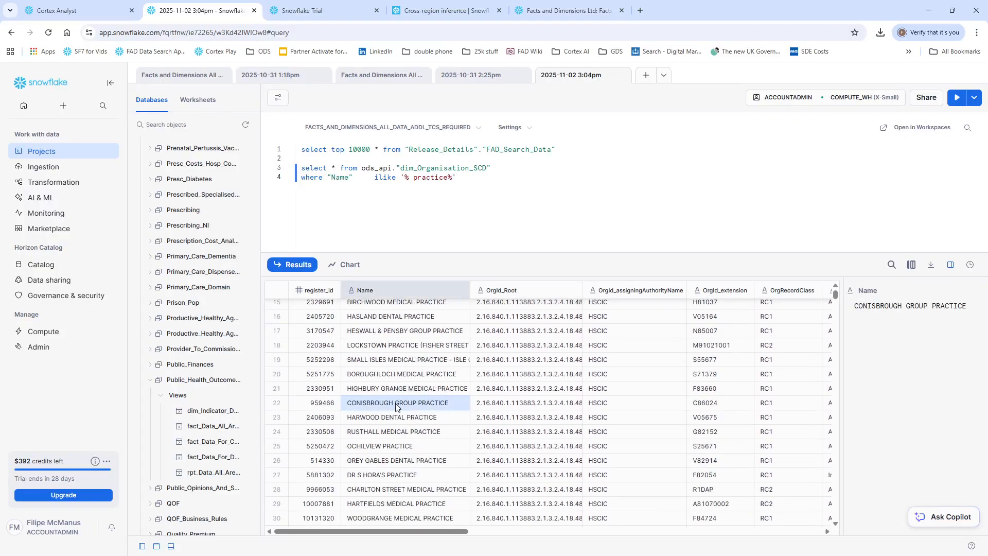
pyautogui.click(121, 9)
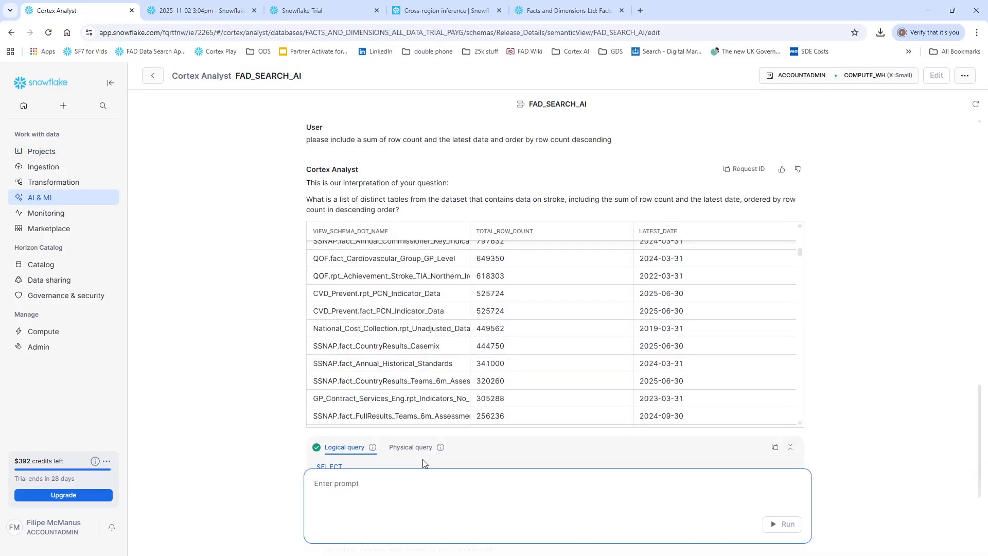
pyautogui.write('what tables have data on')
pyautogui.write('CONISBROUGH GROUP PRACTICE')
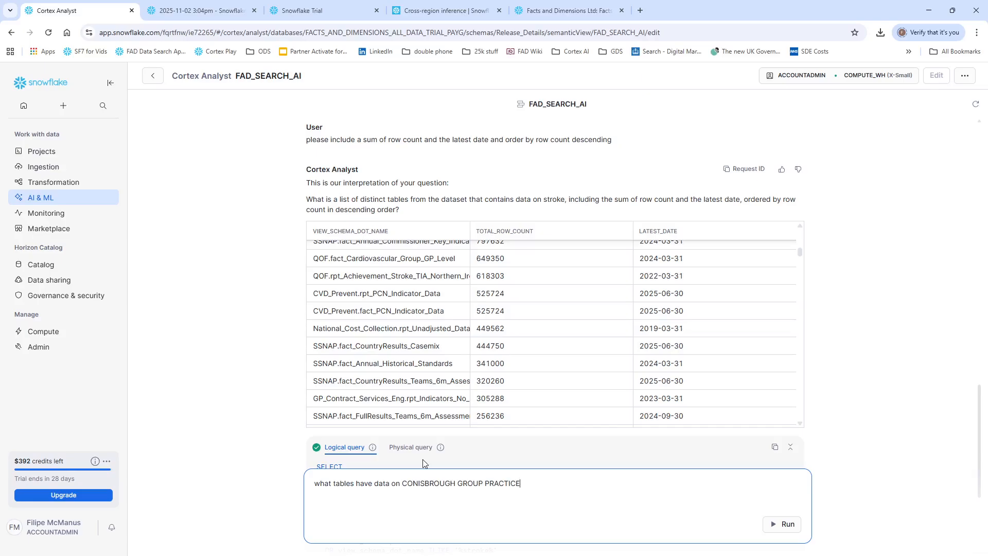
pyautogui.press('Return')
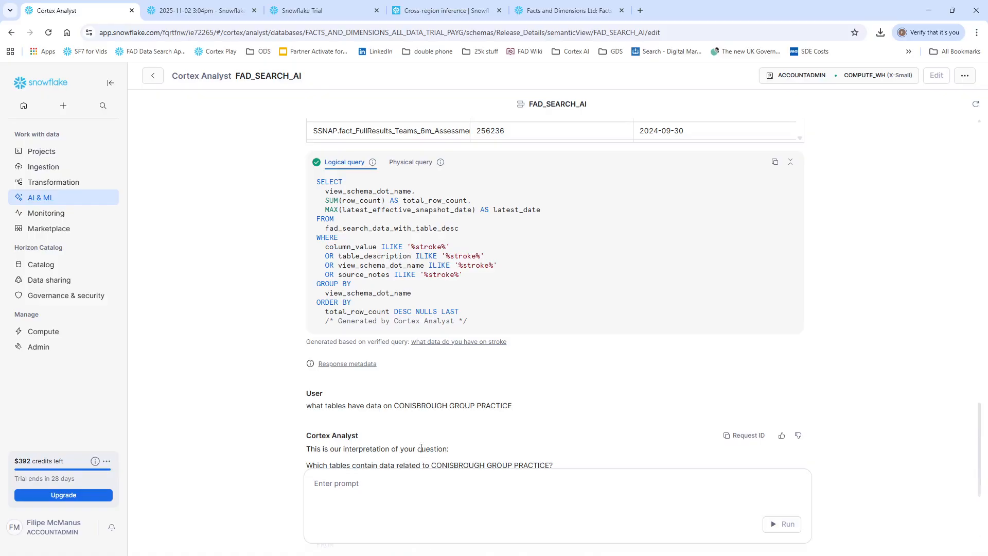
# Step: Examine the tables returned for CONISBROUGH GROUP PRACTICE and compare them with the earlier stroke results
pyautogui.scroll(-3, 422, 456)
pyautogui.scroll(-2, 421, 448)
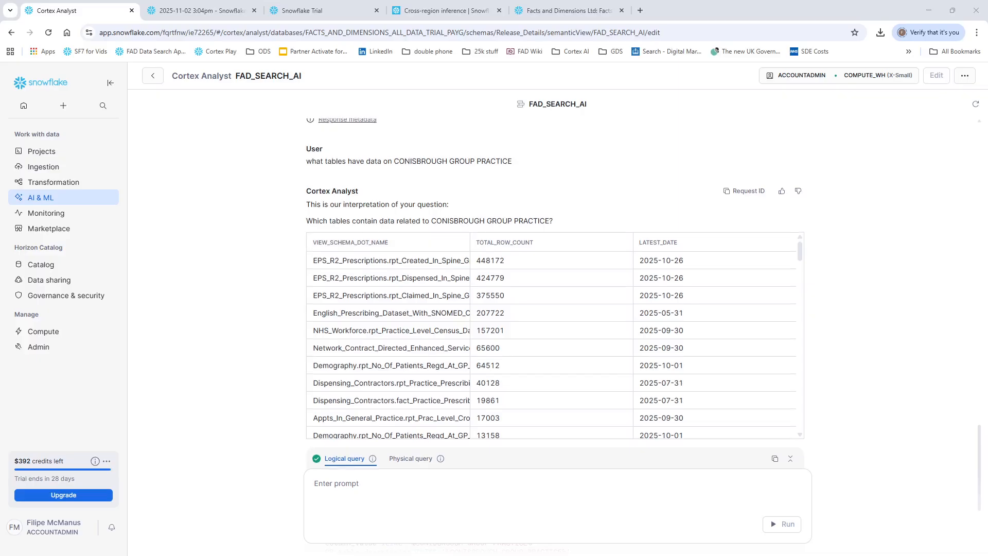
pyautogui.scroll(6, 555, 293)
pyautogui.scroll(3, 555, 293)
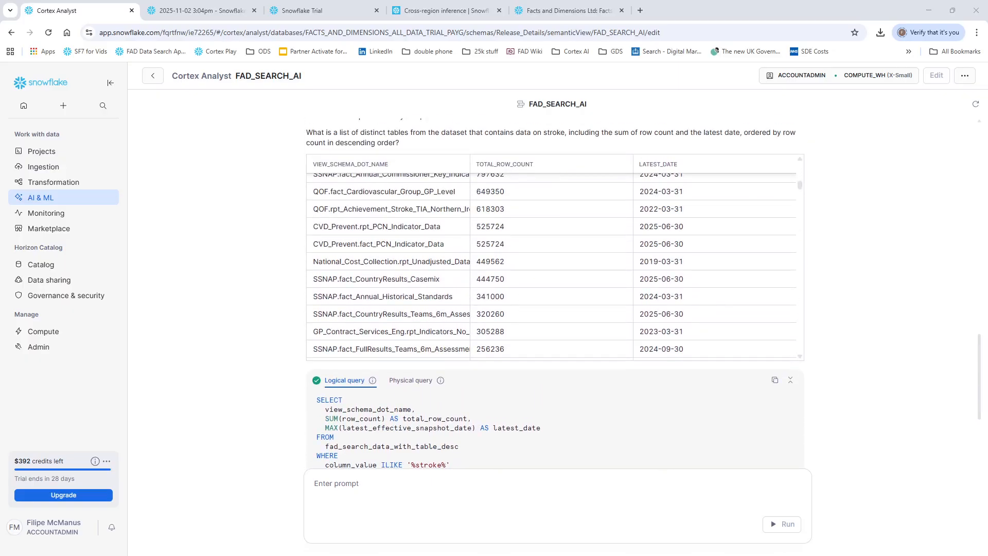
pyautogui.scroll(-4, 552, 266)
pyautogui.scroll(-10, 555, 294)
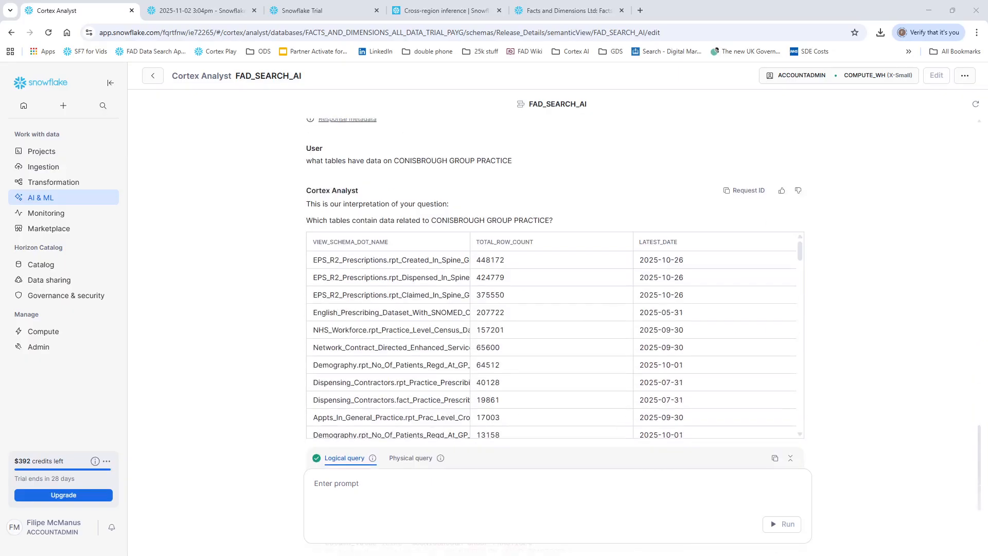
# Step: Examine the answer covering both stroke and CONISBROUGH GROUP PRACTICE, selecting its table name and highlighting the table_description stroke condition in the SQL
pyautogui.scroll(-5, 554, 293)
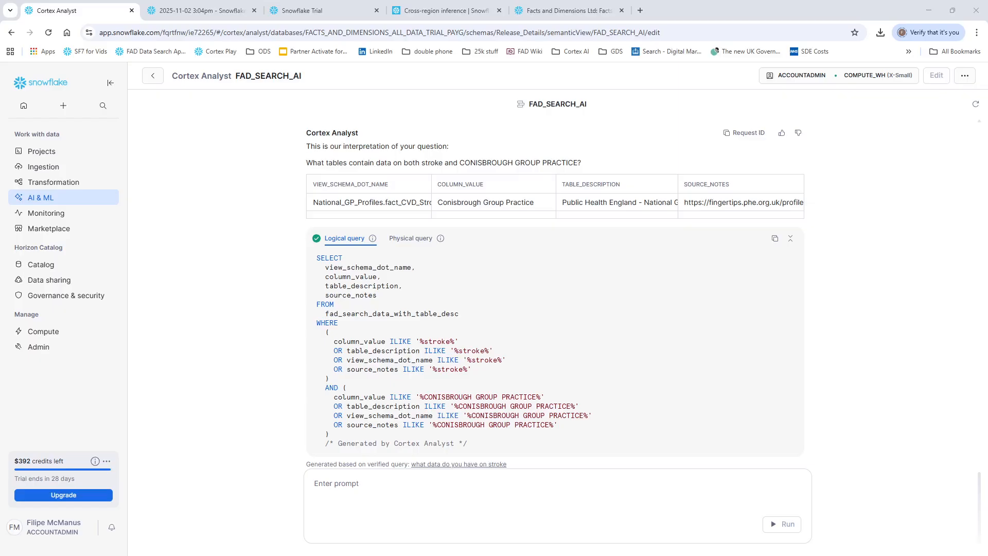
pyautogui.click(377, 203)
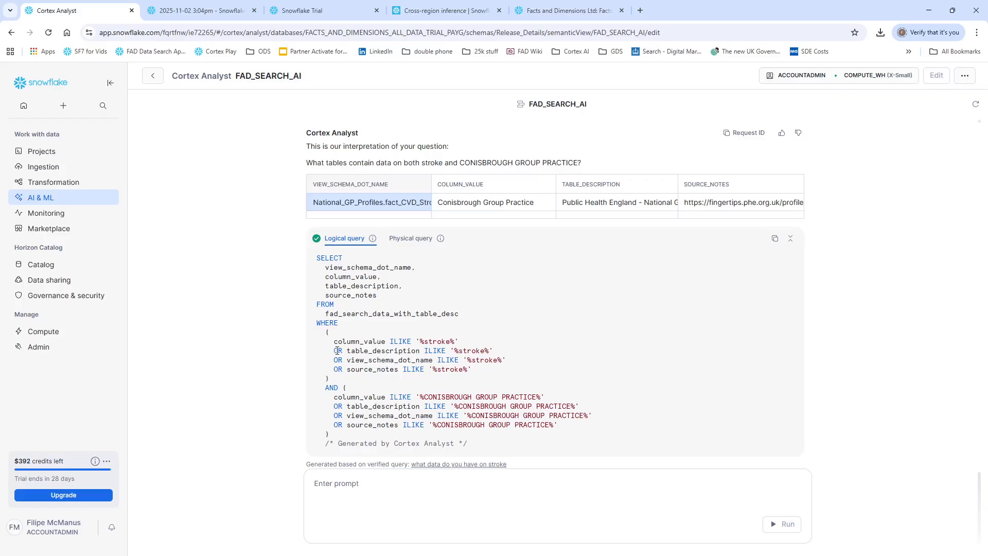
pyautogui.moveTo(338, 350); pyautogui.dragTo(504, 351)
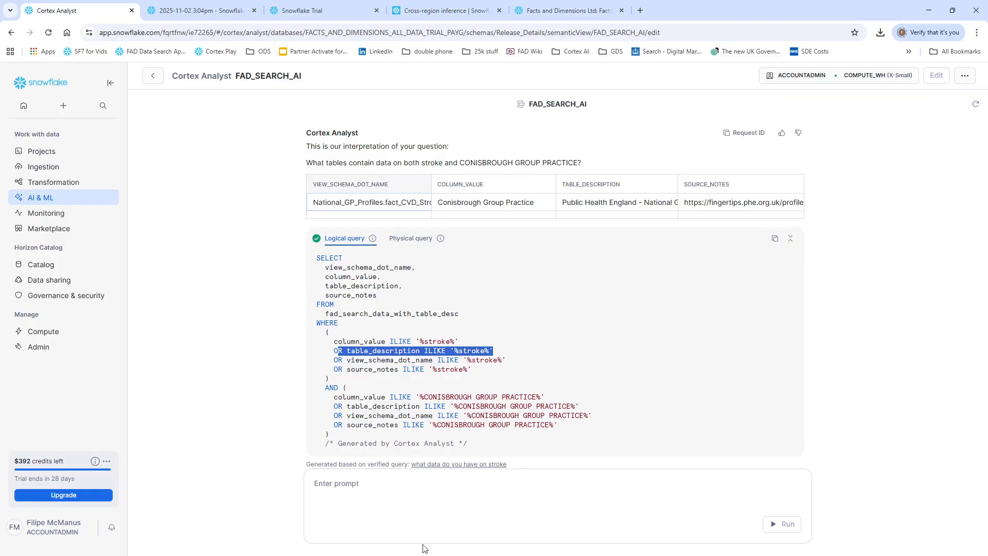
# Step: Start a new Cortex Analyst prompt reading "please create a list of tables with stroke in and another list of tables with"
pyautogui.click(368, 486)
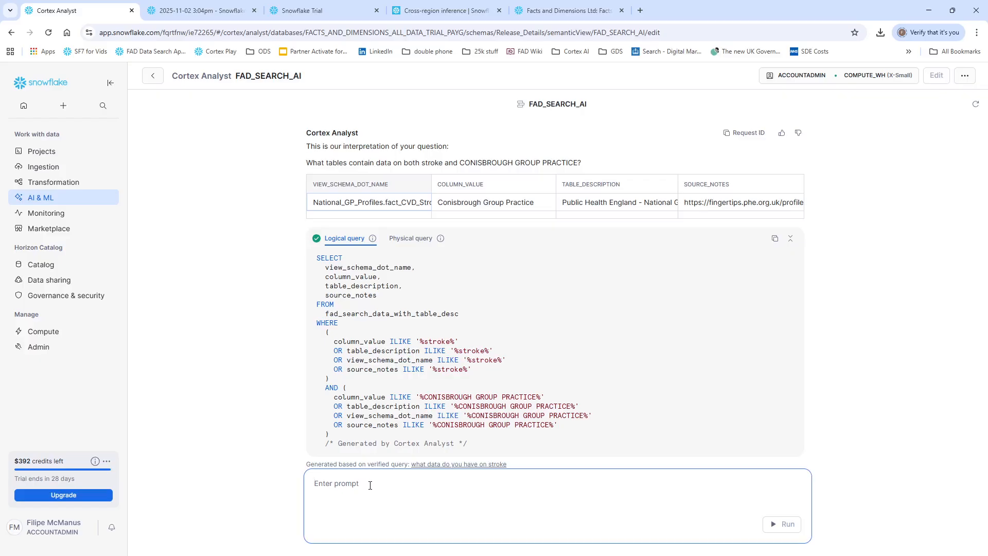
pyautogui.write('please create a list of tables with stroke in and a o')
pyautogui.press('BackSpace')
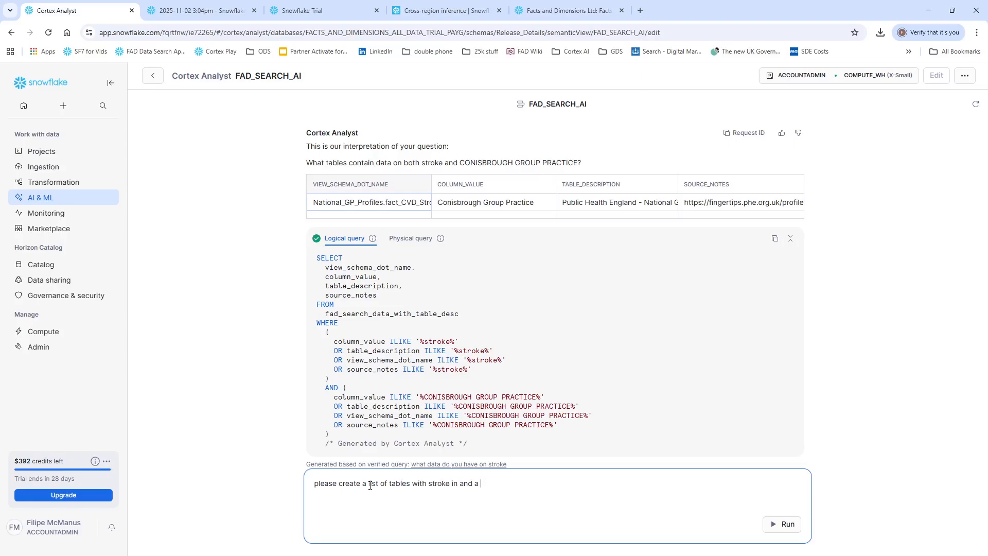
pyautogui.write('ano')
pyautogui.press('BackSpace')
pyautogui.press('BackSpace')
pyautogui.press('BackSpace')
pyautogui.write('nother list of tables with')
# Step: Complete the prompt with the copied CONISBROUGH GROUP PRACTICE and "in. Then return a list of tables that appear in both", and submit it
pyautogui.moveTo(424, 397); pyautogui.dragTo(538, 397)
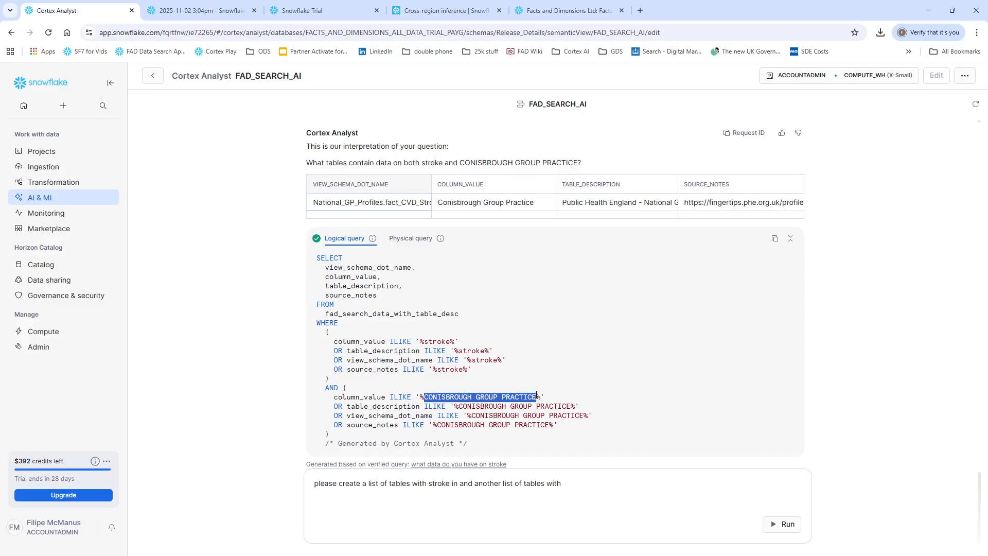
pyautogui.hotkey('ctrl', 'c')
pyautogui.click(663, 504)
pyautogui.hotkey('ctrl', 'v')
pyautogui.write('in. he')
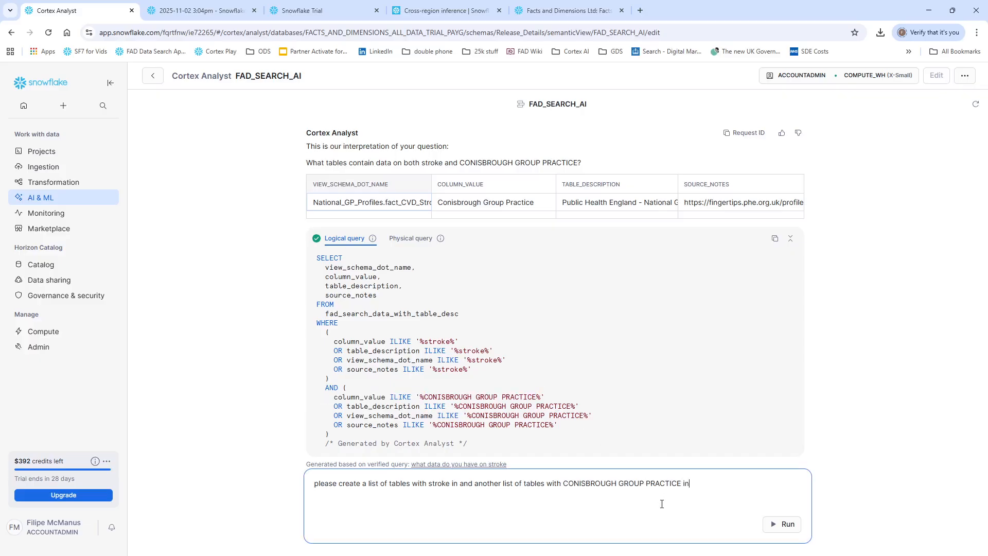
pyautogui.press('BackSpace')
pyautogui.press('BackSpace')
pyautogui.press('BackSpace')
pyautogui.press('BackSpace')
pyautogui.write('Then return a list of tables that appear in both')
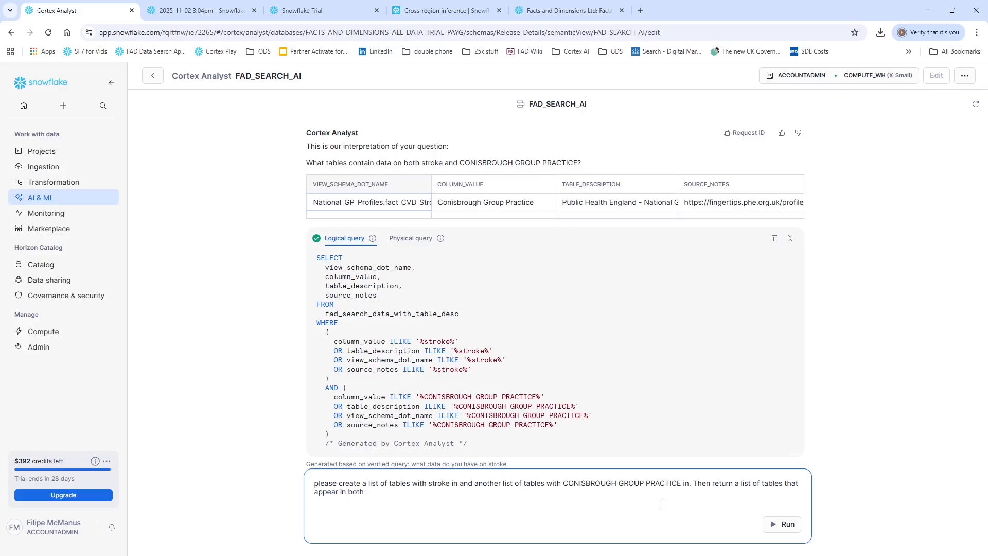
pyautogui.press('Return')
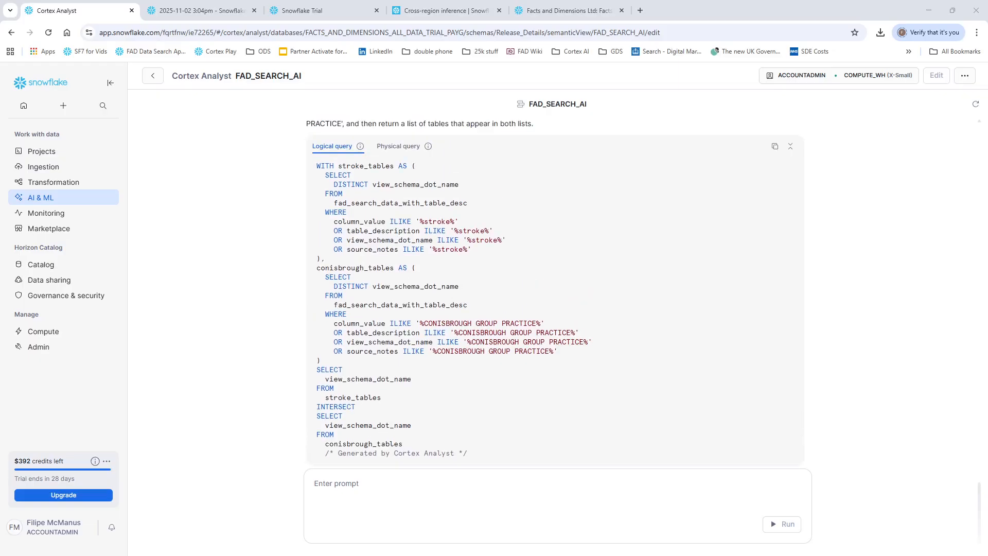
# Step: Examine the generated SQL, highlighting the stroke_tables and conisbrough_tables subqueries and the final INTERSECT select
pyautogui.doubleClick(365, 166)
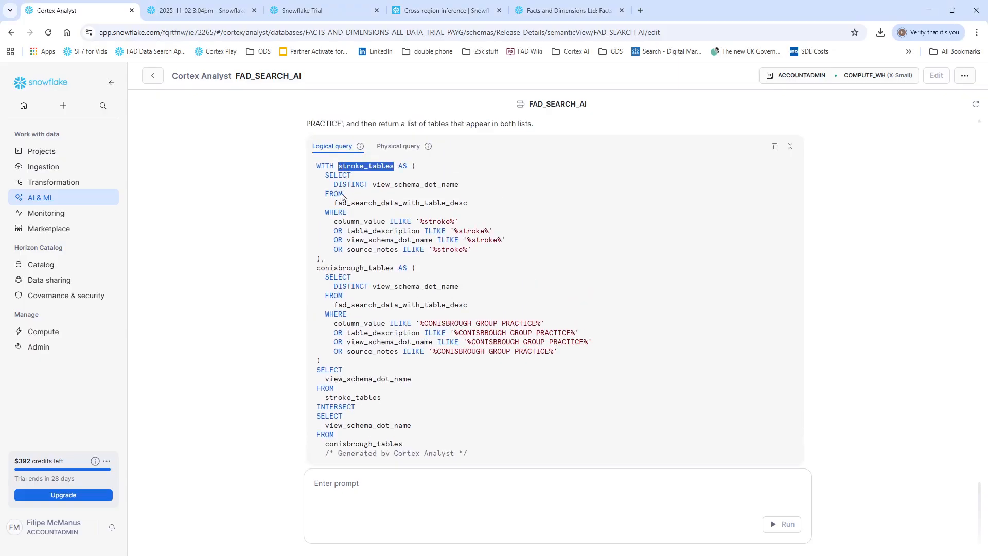
pyautogui.moveTo(320, 174)
pyautogui.mouseDown()
pyautogui.moveTo(404, 221)
pyautogui.moveTo(503, 249)
pyautogui.moveTo(480, 259)
pyautogui.moveTo(472, 250)
pyautogui.mouseUp()
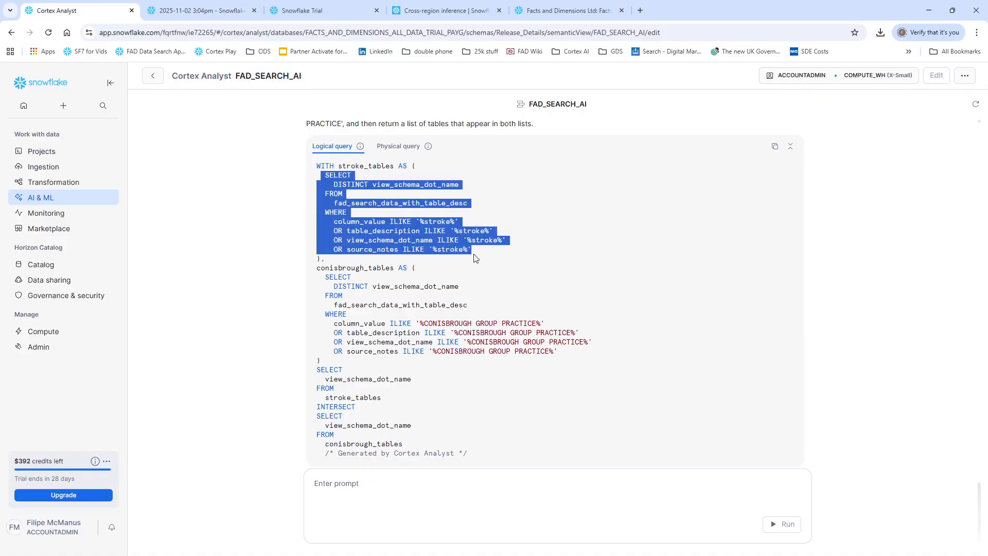
pyautogui.doubleClick(330, 268)
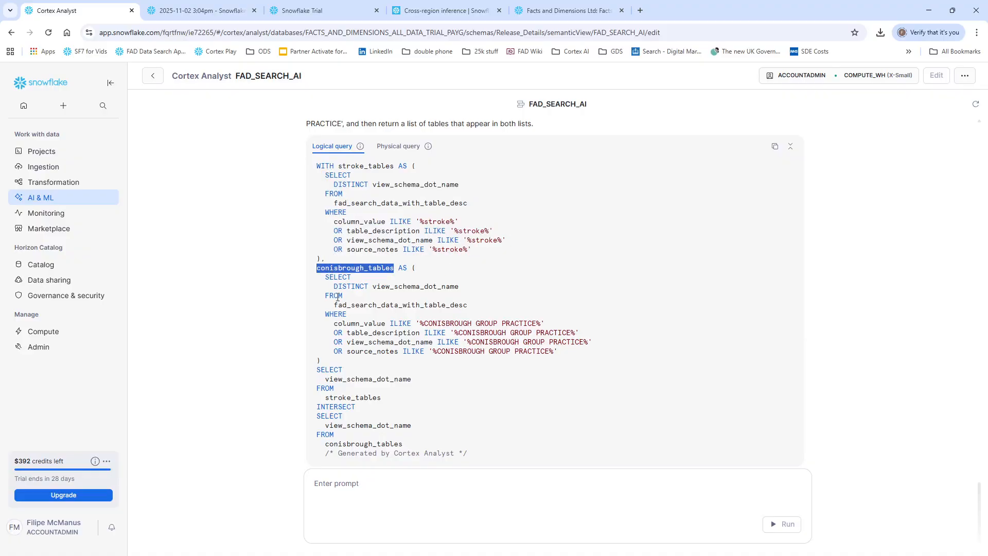
pyautogui.moveTo(325, 276); pyautogui.dragTo(567, 356)
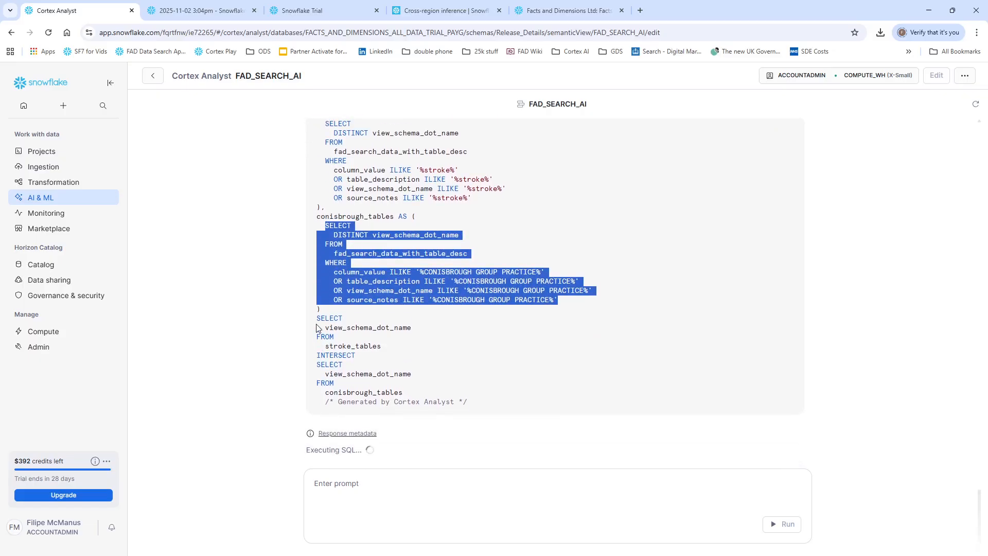
pyautogui.moveTo(317, 319); pyautogui.dragTo(422, 393)
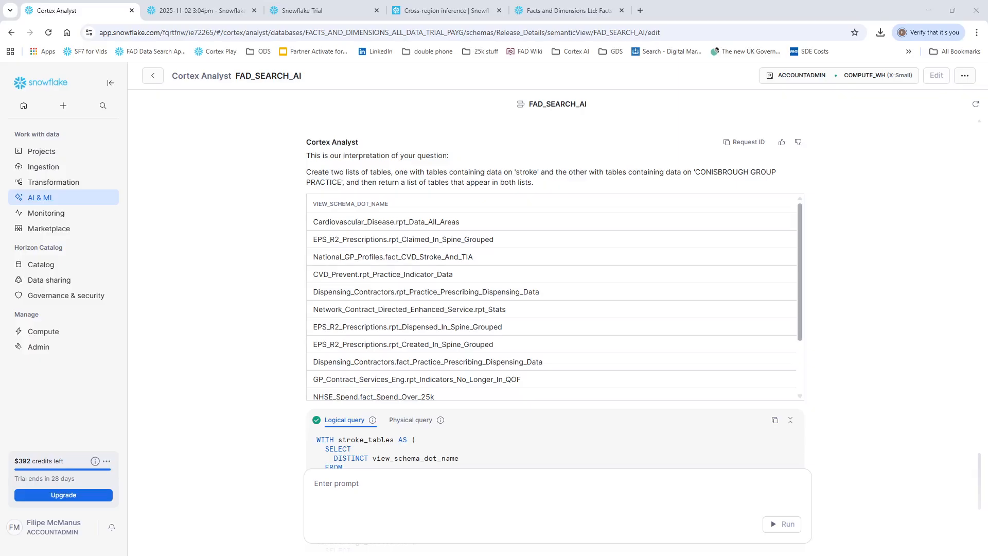
# Step: Review the full list of tables returned for both stroke and CONISBROUGH GROUP PRACTICE
pyautogui.scroll(-2, 805, 293)
pyautogui.scroll(2, 791, 256)
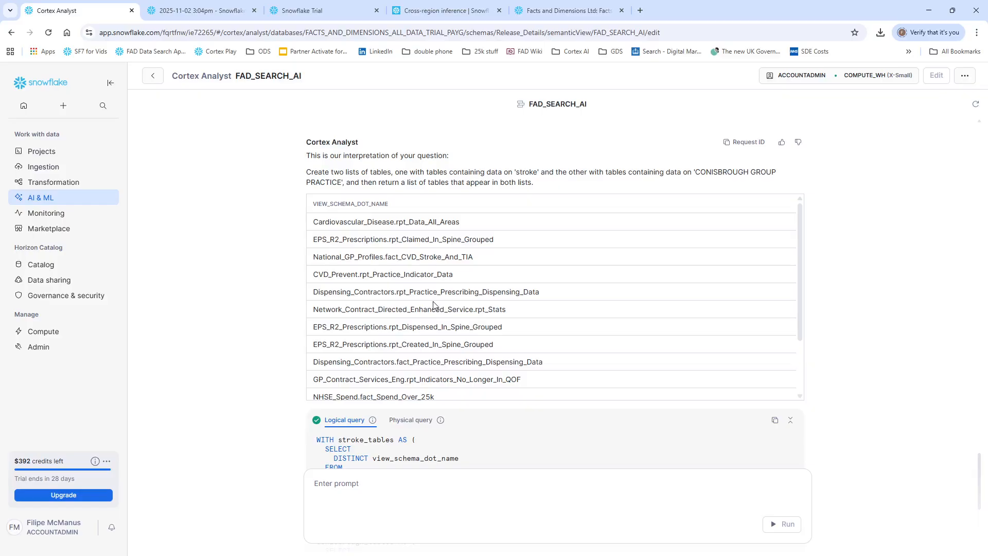
pyautogui.scroll(-1, 425, 301)
pyautogui.scroll(-2, 425, 301)
pyautogui.scroll(-4, 290, 324)
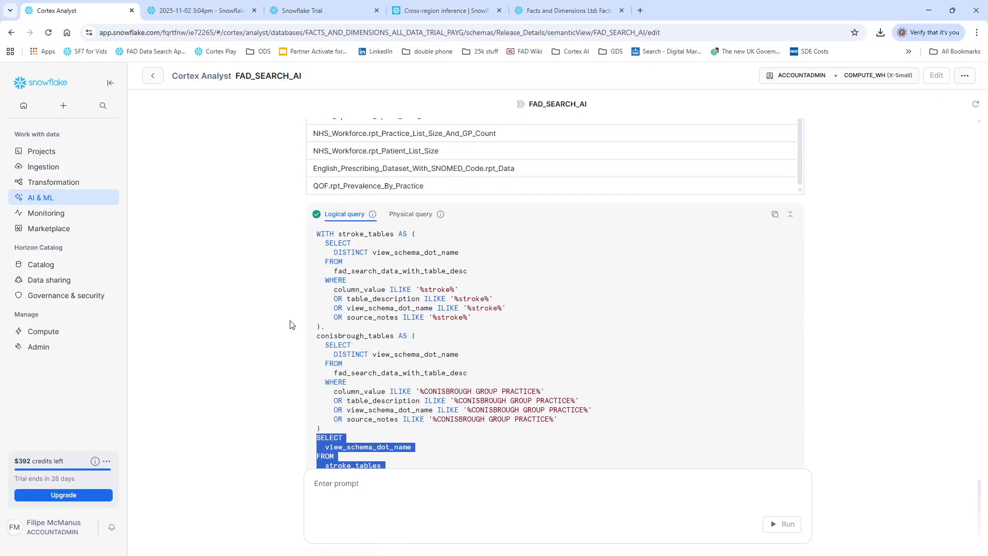
pyautogui.scroll(4, 291, 324)
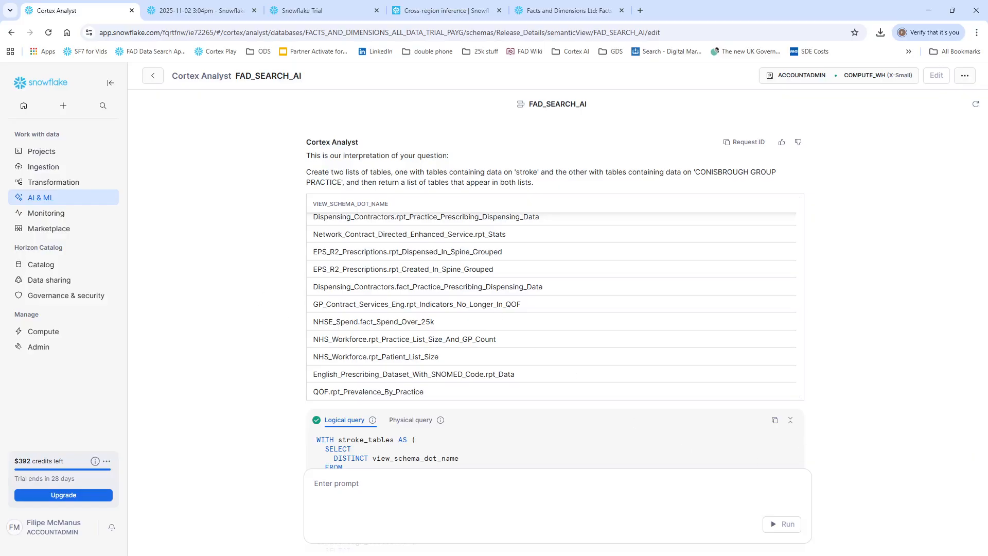
# Step: Start a follow-up Cortex Analyst prompt reading "please add on sum of row count and latest date"
pyautogui.click(382, 506)
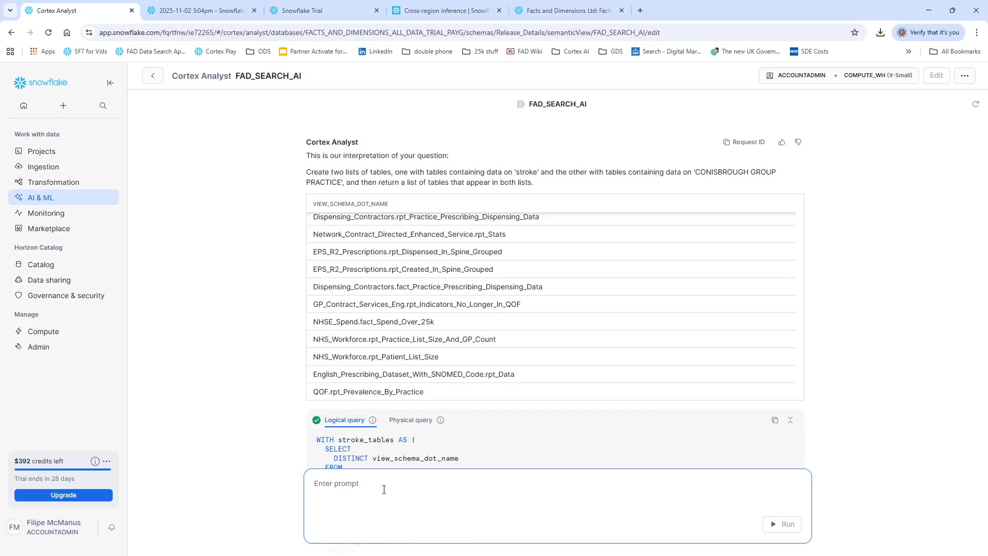
pyautogui.write('please add on sum of row count and latest ')
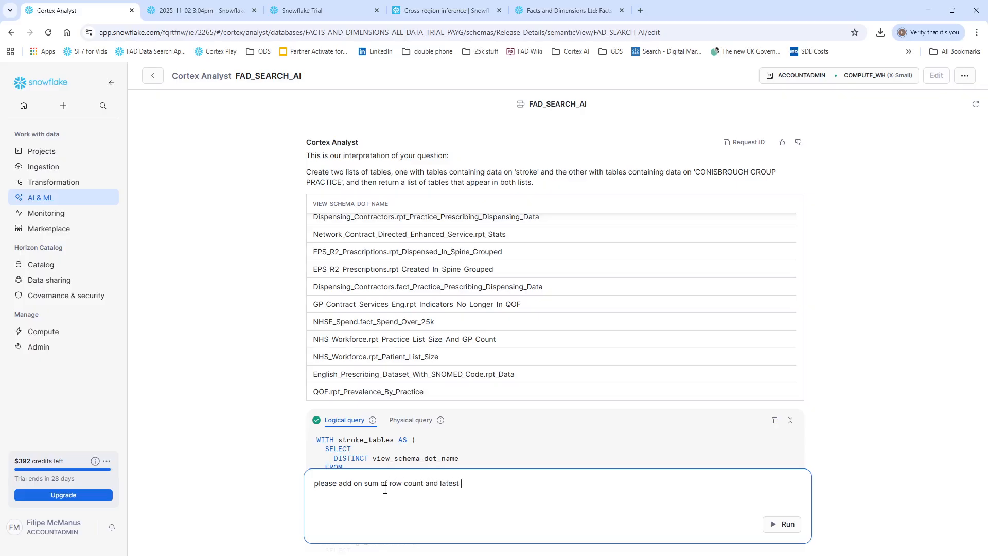
pyautogui.write('date and put tha tin')
# Step: Extend the prompt to ask for the results in descending row count order and submit it
pyautogui.press('BackSpace')
pyautogui.press('BackSpace')
pyautogui.press('BackSpace')
pyautogui.press('BackSpace')
pyautogui.press('BackSpace')
pyautogui.press('BackSpace')
pyautogui.press('BackSpace')
pyautogui.write('that in descining row ')
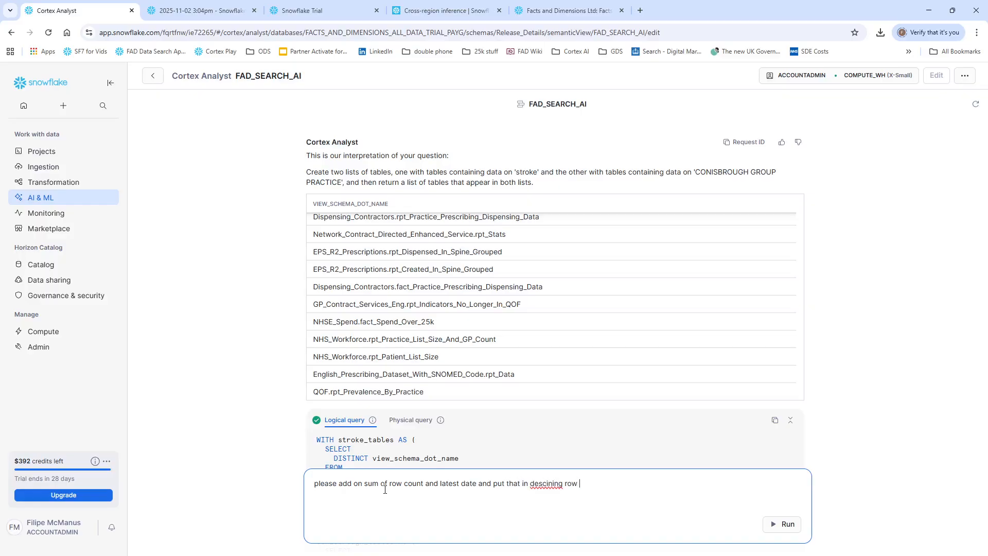
pyautogui.write('count order')
pyautogui.press('BackSpace')
pyautogui.press('BackSpace')
pyautogui.write('endi')
pyautogui.press('Return')
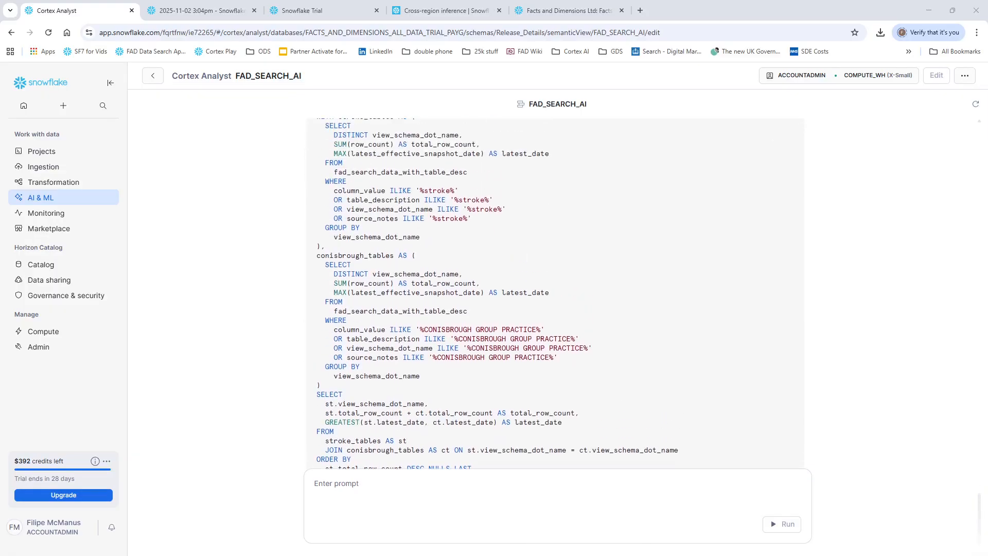
# Step: Examine the new SQL, highlighting its ORDER BY clause and the GREATEST function used for latest_date
pyautogui.moveTo(316, 383); pyautogui.dragTo(469, 403)
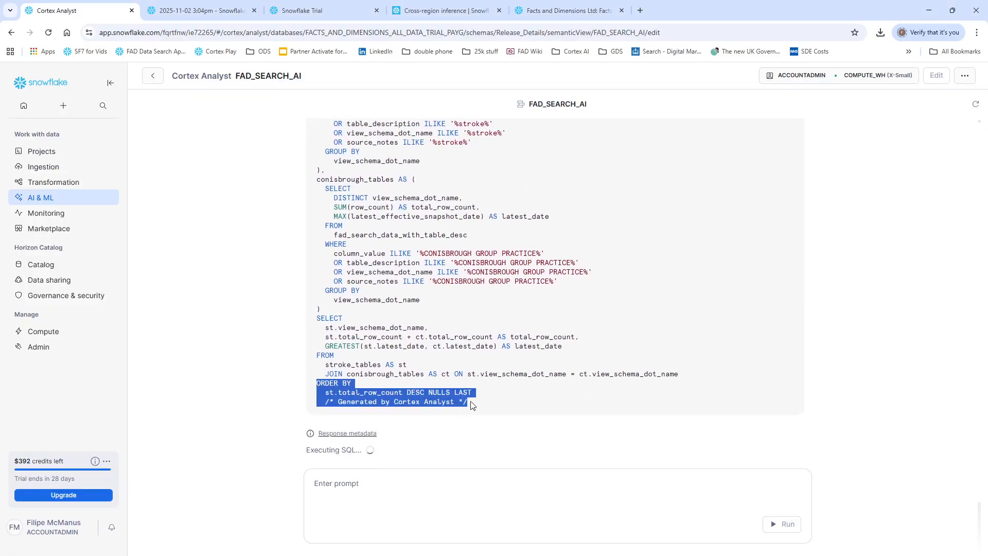
pyautogui.click(369, 387)
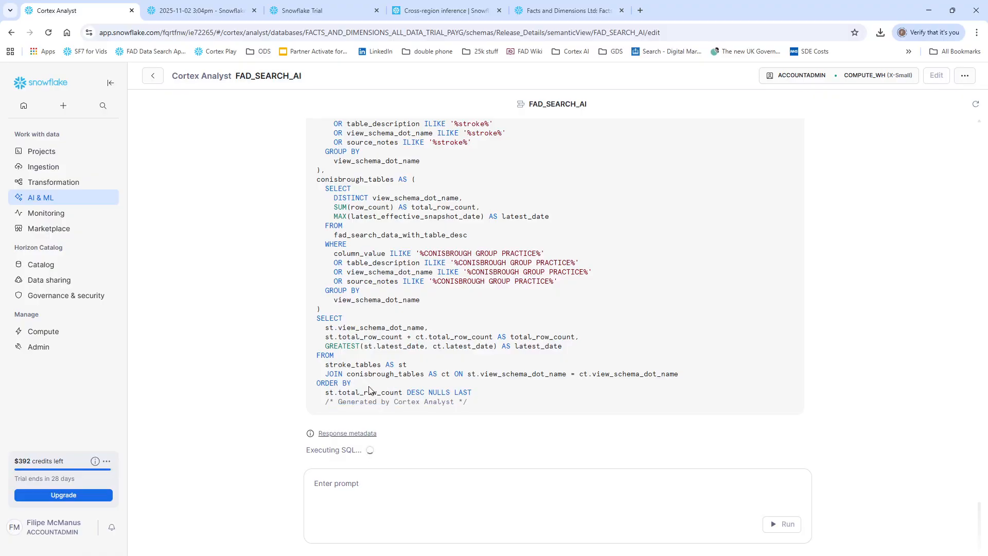
pyautogui.moveTo(326, 348); pyautogui.dragTo(347, 347)
pyautogui.click(347, 346)
pyautogui.doubleClick(351, 344)
pyautogui.scroll(3, 417, 267)
pyautogui.scroll(-3, 415, 267)
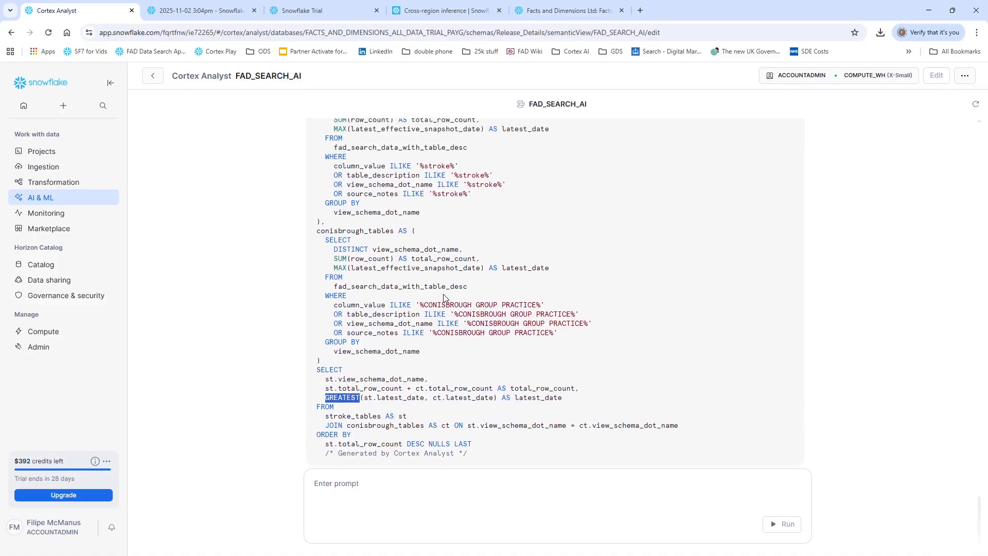
pyautogui.scroll(2, 444, 297)
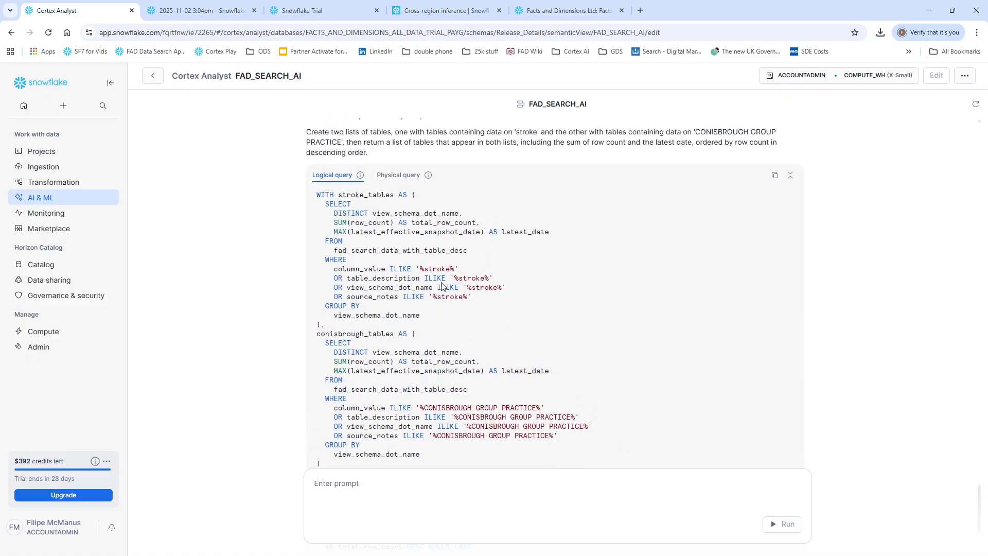
pyautogui.scroll(-2, 439, 285)
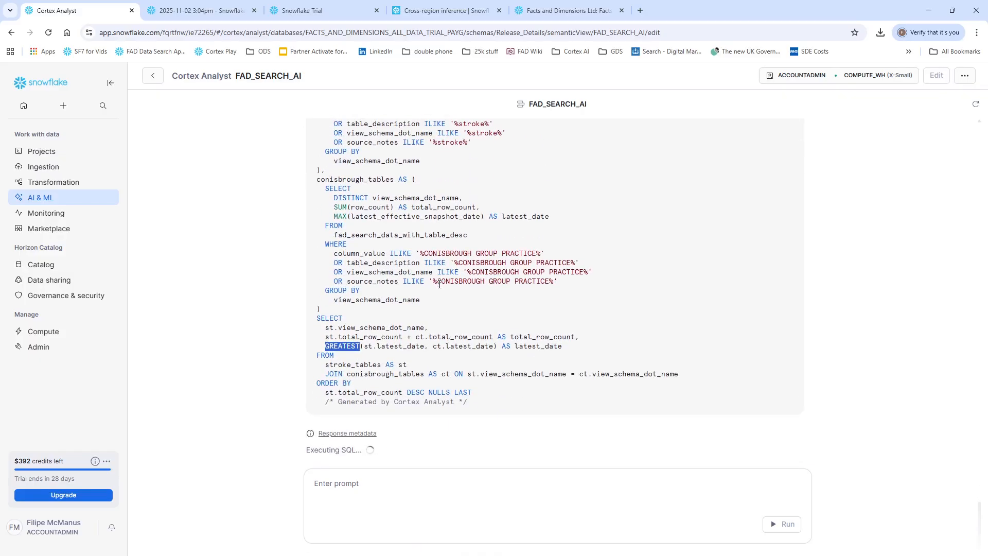
pyautogui.scroll(1, 400, 221)
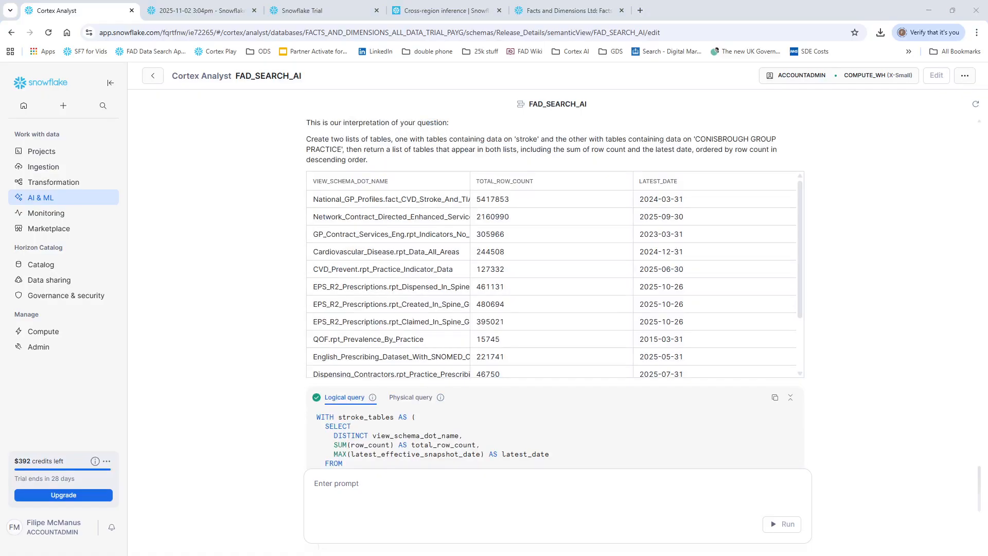
# Step: Look through the tables listed with row counts and dates, and copy the name National_GP_Profiles.fact_CVD_Stroke_And_TIA
pyautogui.click(401, 205)
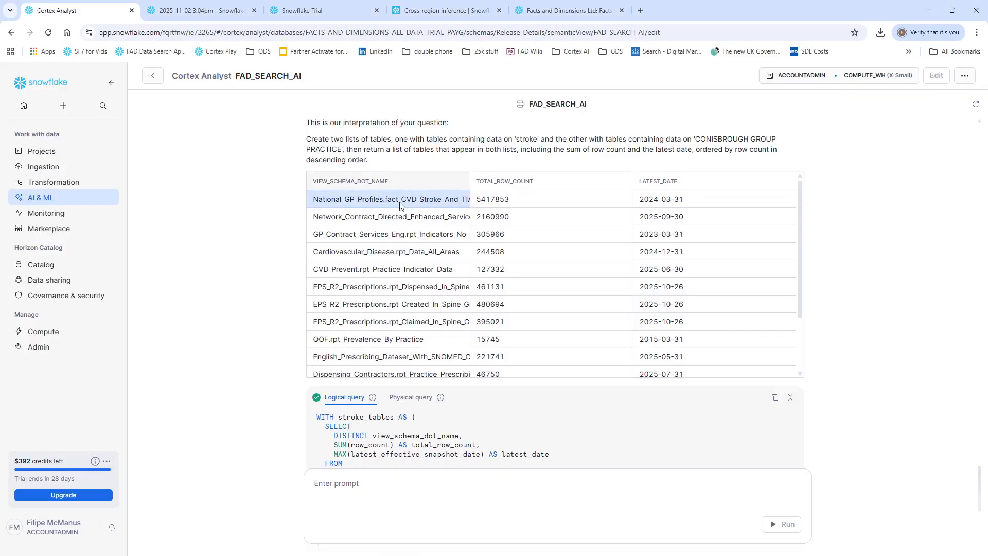
pyautogui.click(412, 218)
pyautogui.click(411, 273)
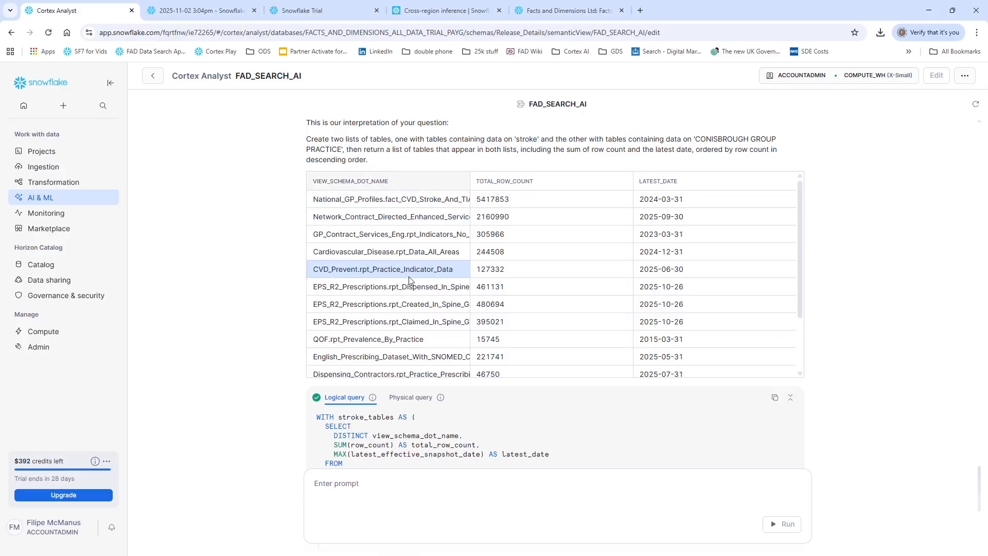
pyautogui.click(373, 205)
pyautogui.click(373, 205)
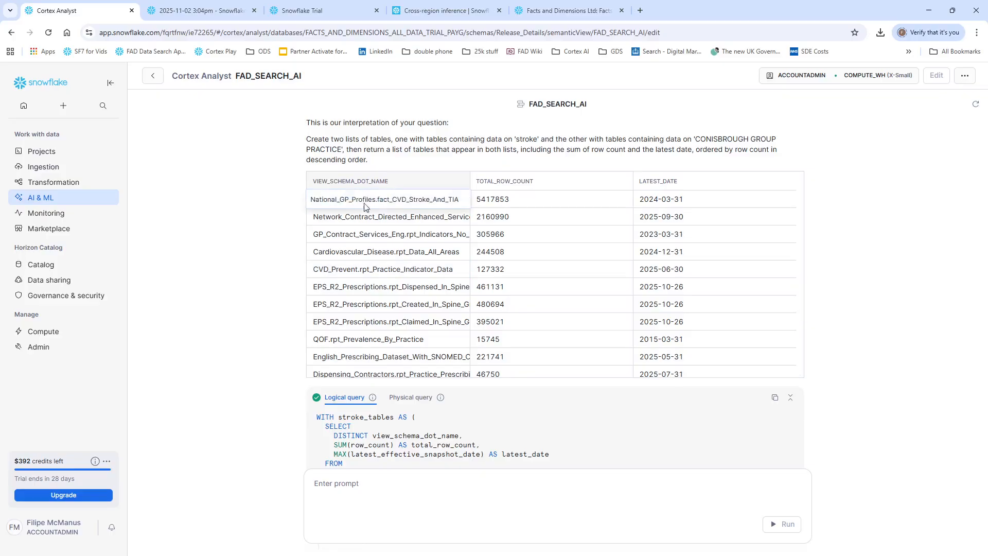
pyautogui.moveTo(462, 202); pyautogui.dragTo(282, 216)
pyautogui.hotkey('ctrl', 'c')
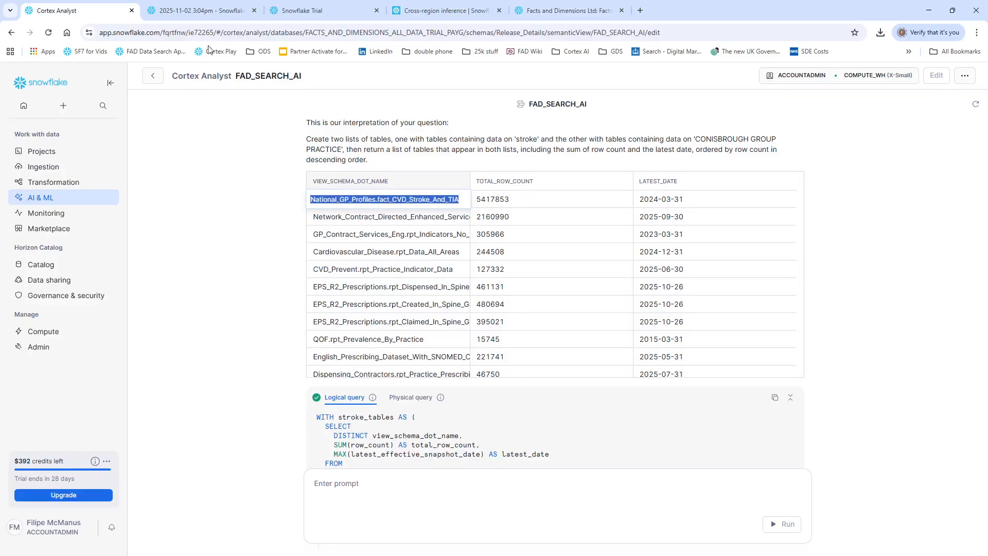
# Step: Replace all SQL in the 2025-11-02 3:04pm worksheet with select * from National_GP_Profiles.fact_CVD_Stroke_And_TIA
pyautogui.click(197, 10)
pyautogui.hotkey('ctrl', 'a')
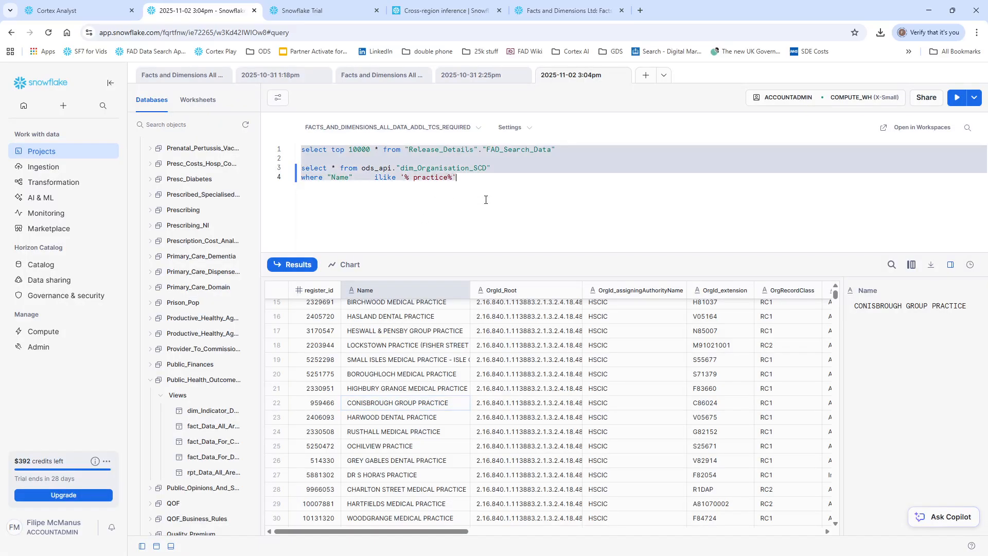
pyautogui.write('select * from')
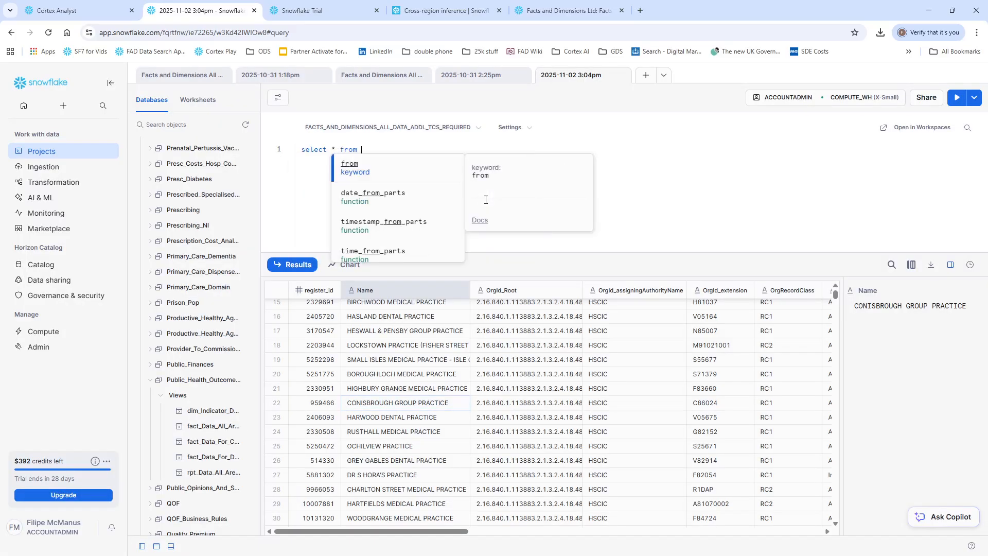
pyautogui.hotkey('ctrl', 'v')
# Step: Enclose the schema name National_GP_Profiles and the view name fact_CVD_Stroke_And_TIA in separate double quotes and run the query
pyautogui.click(362, 149)
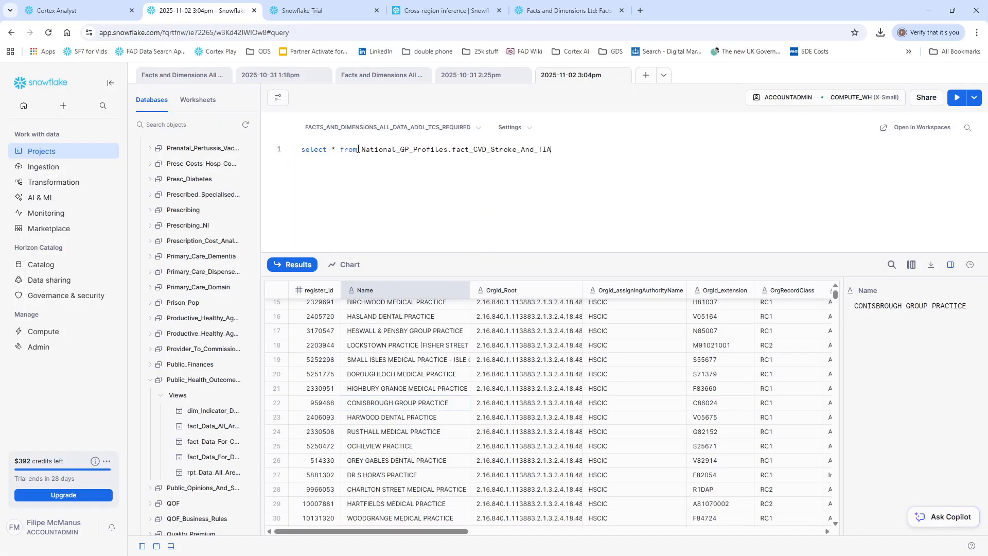
pyautogui.write('"')
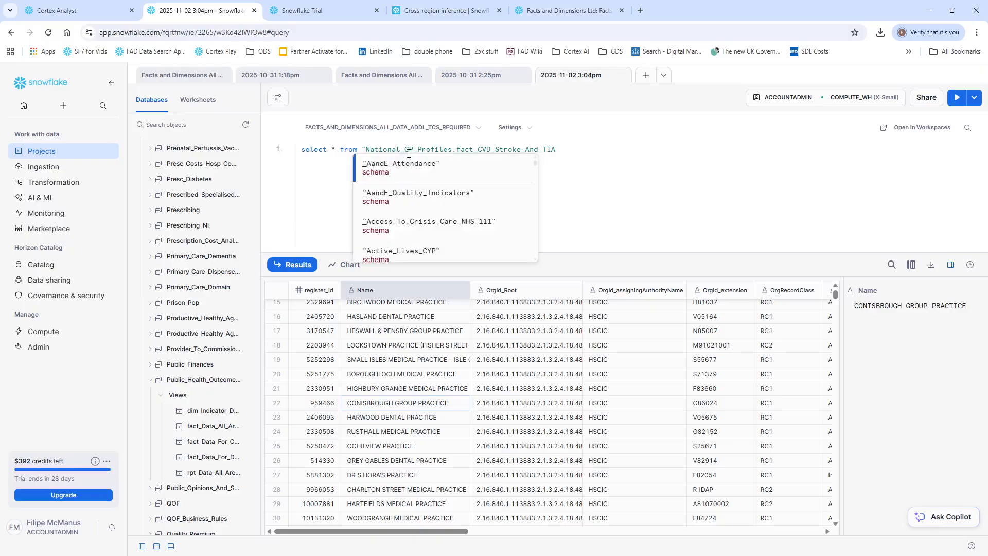
pyautogui.click(455, 150)
pyautogui.write('"')
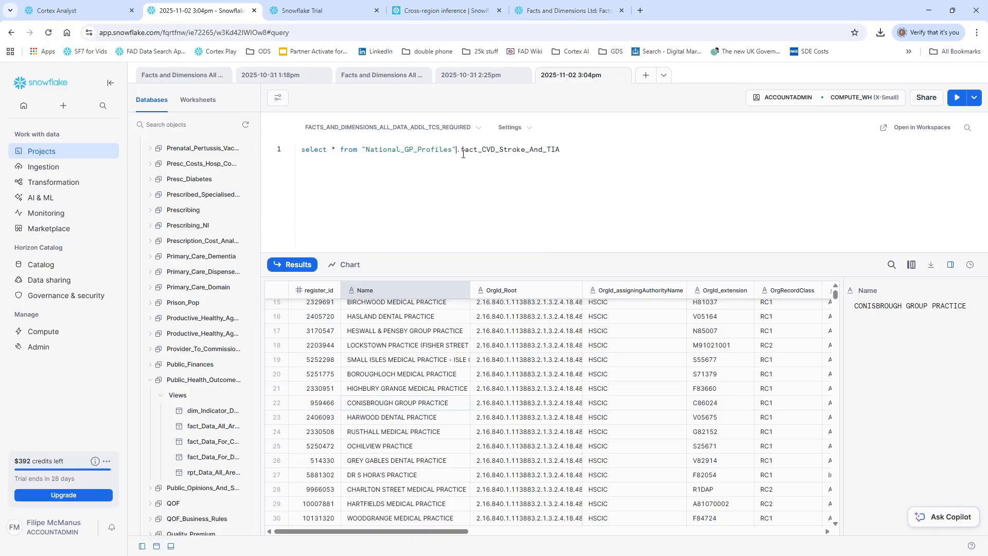
pyautogui.click(461, 150)
pyautogui.write('"')
pyautogui.click(579, 150)
pyautogui.write('"')
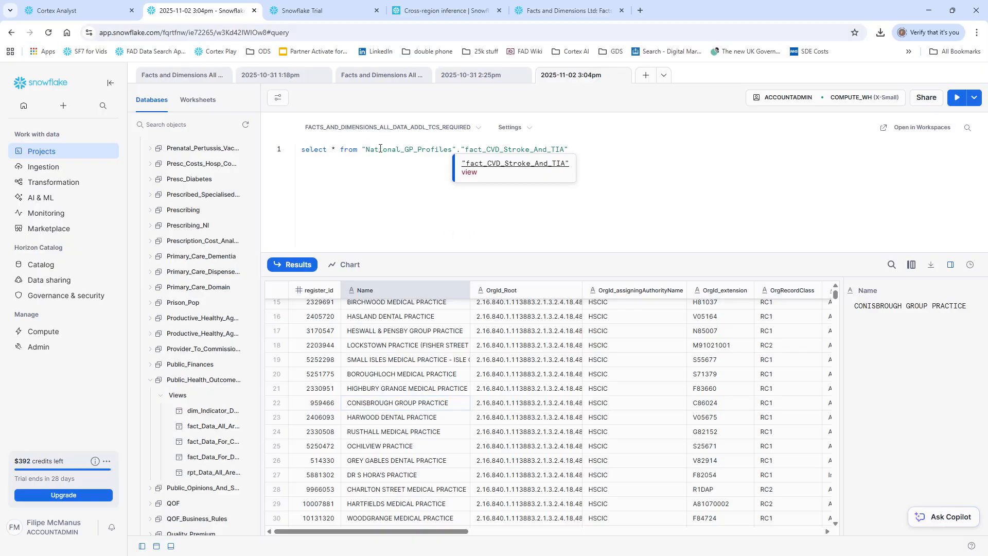
pyautogui.press('Escape')
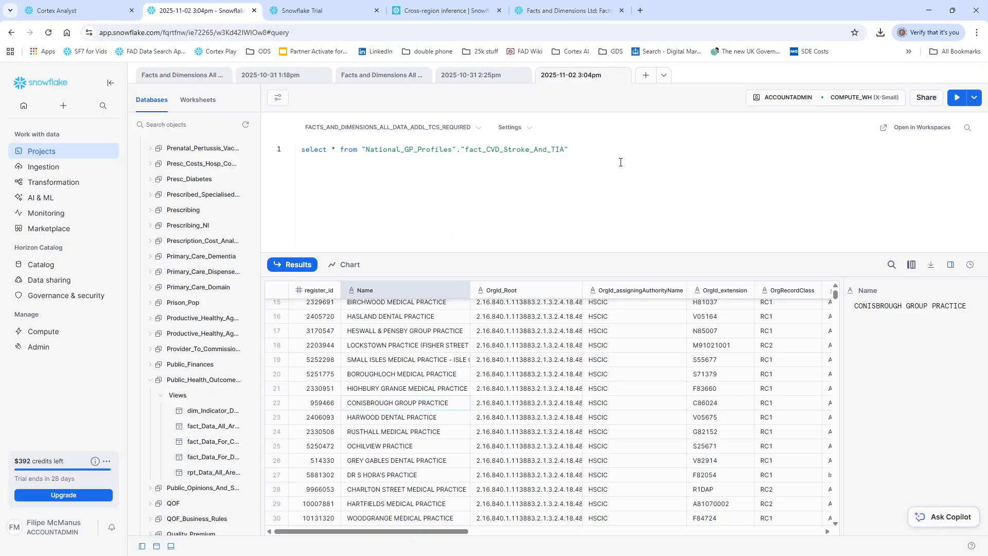
pyautogui.hotkey('ctrl', 'Return')
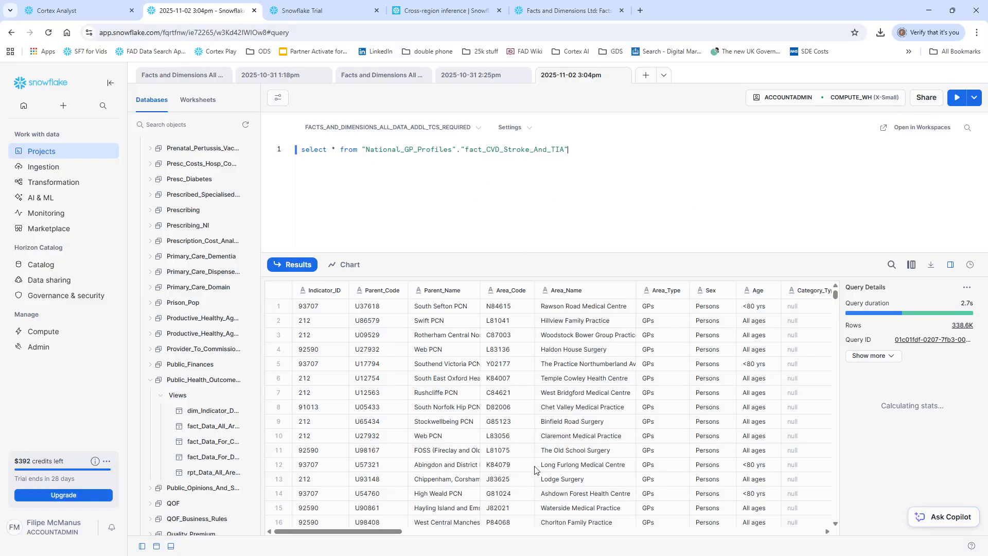
# Step: Check the Cortex Analyst table list again, return to the worksheet and highlight Stroke in the queried view's name
pyautogui.click(55, 12)
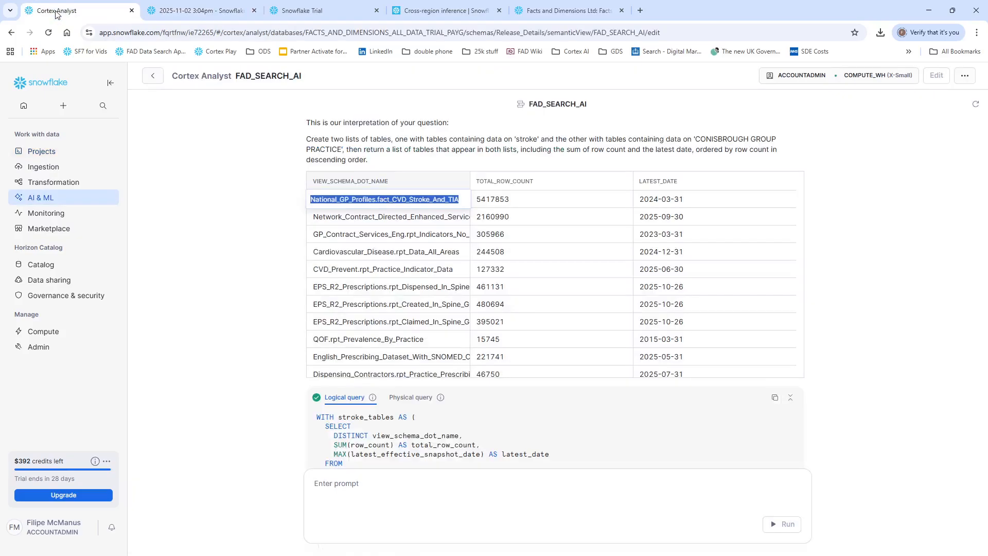
pyautogui.click(239, 10)
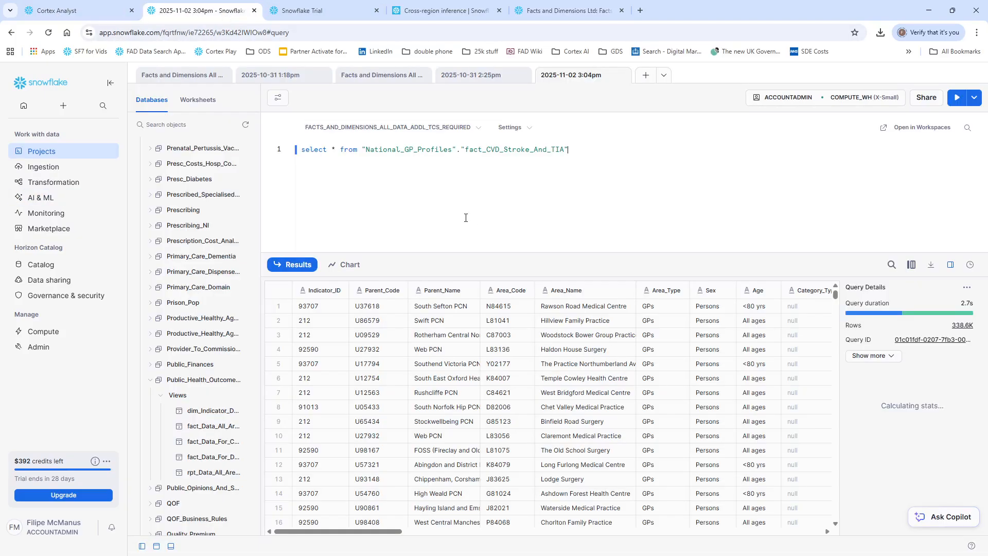
pyautogui.doubleClick(504, 149)
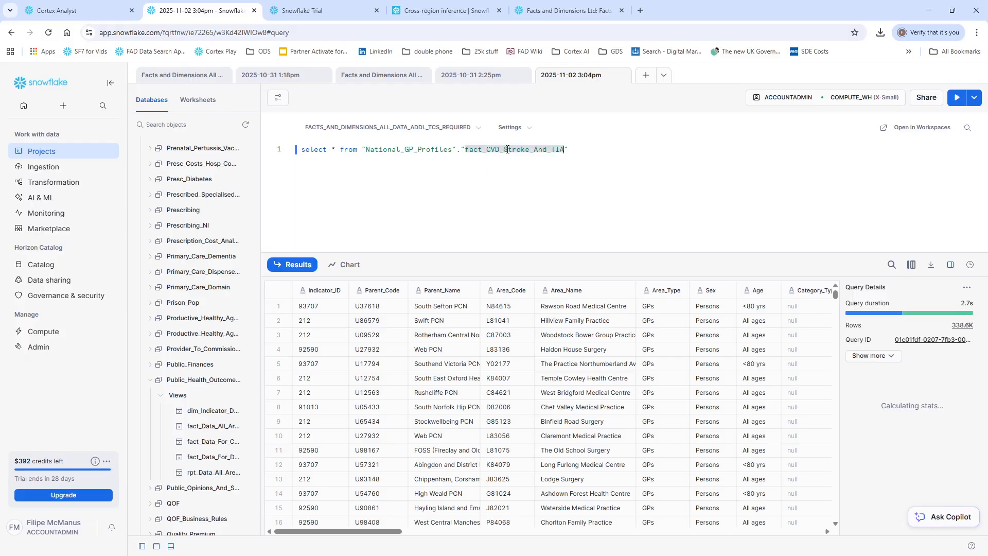
pyautogui.click(504, 148)
pyautogui.moveTo(503, 149); pyautogui.dragTo(530, 149)
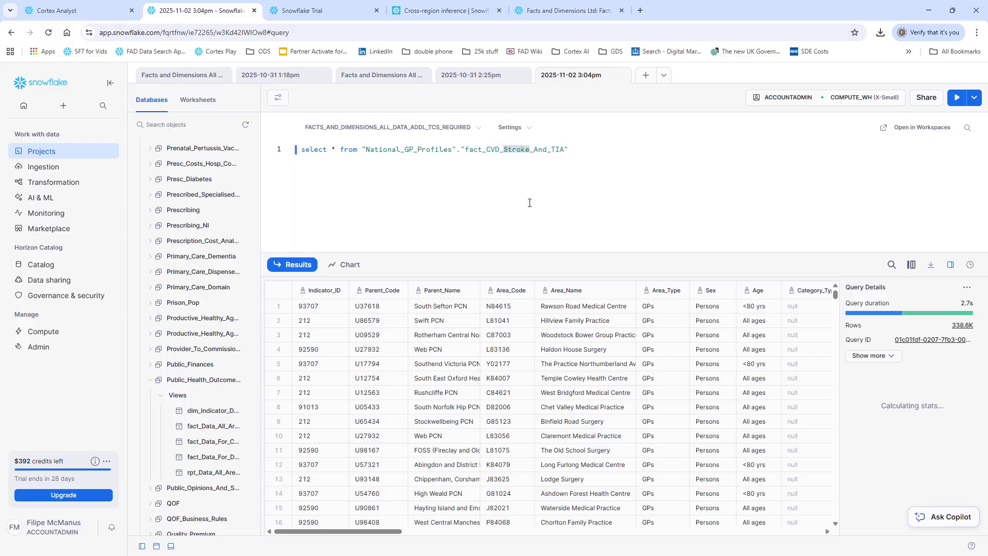